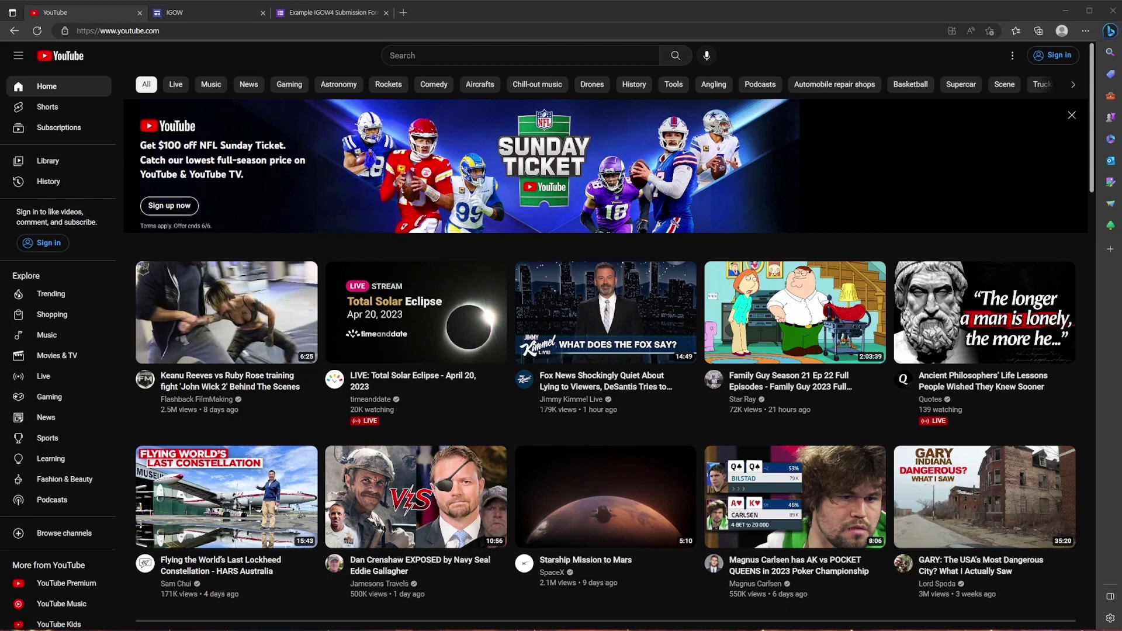
Go back to the signed-out YouTube home page feed.
{"action": "key", "text": "alt+Left"}
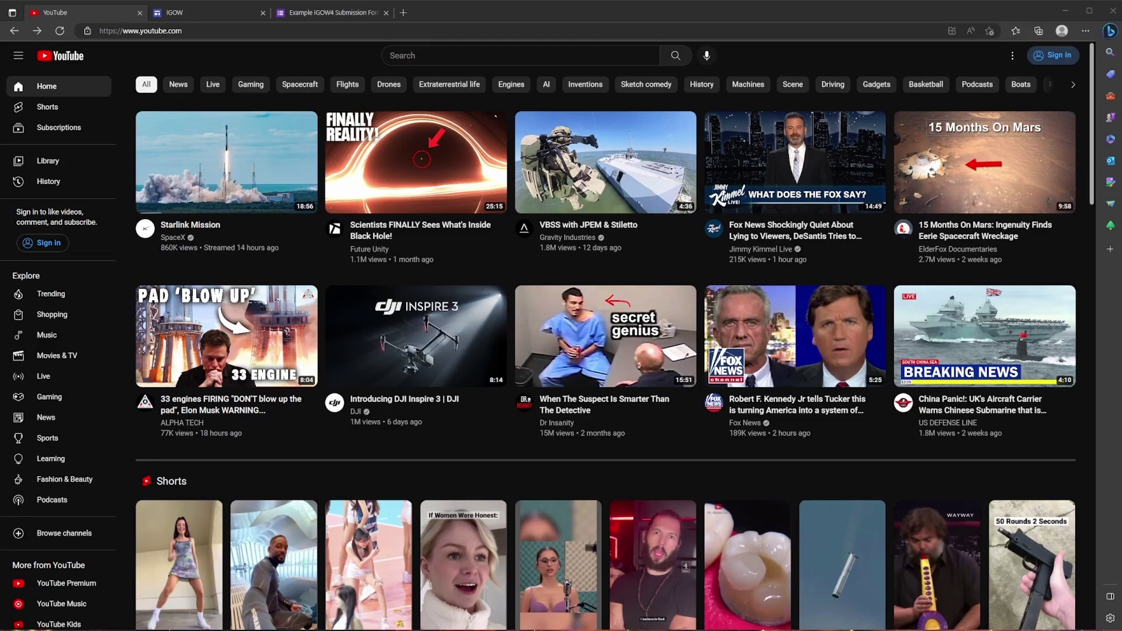
From YouTube's Sign in, start creating a Google account for personal use.
{"action": "left_click", "coordinate": [1054, 55]}
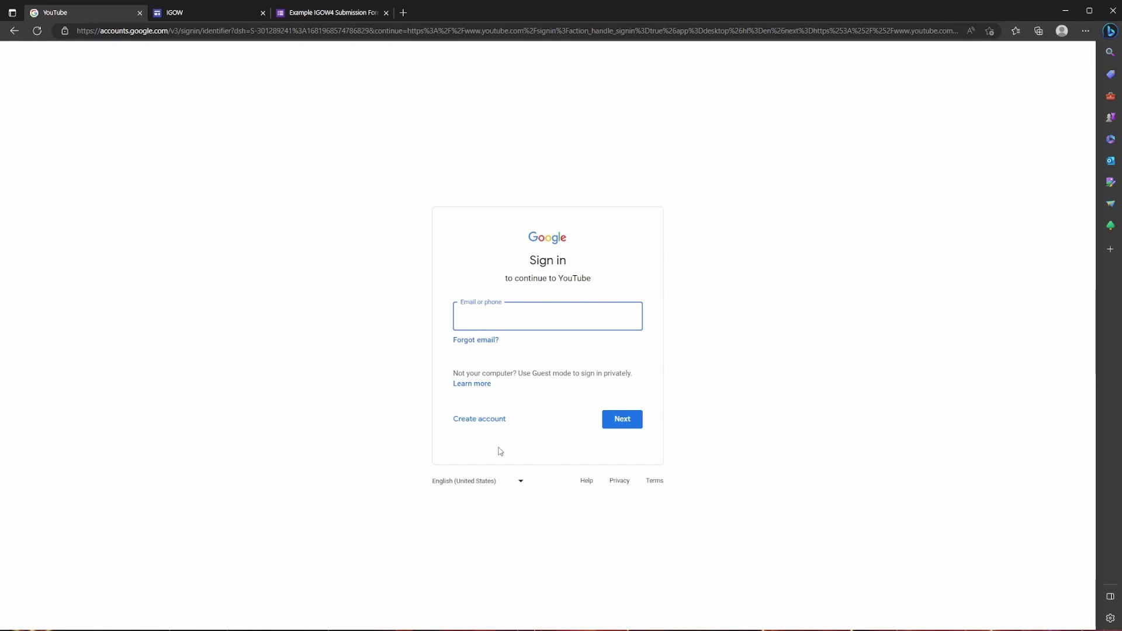
{"action": "left_click", "coordinate": [476, 421]}
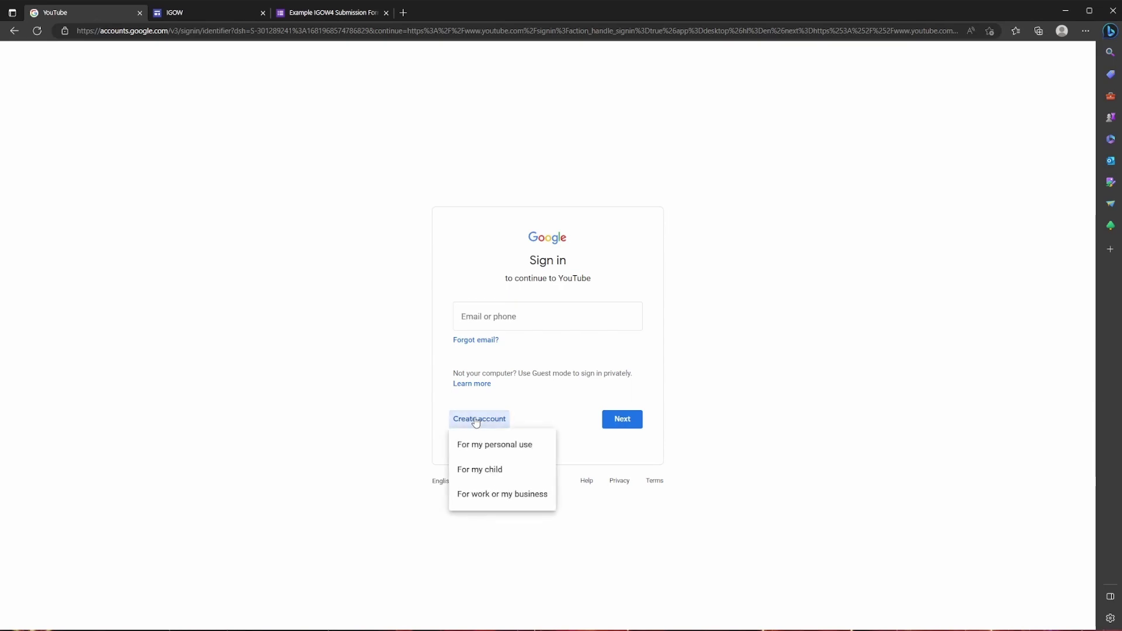
{"action": "left_click", "coordinate": [507, 446]}
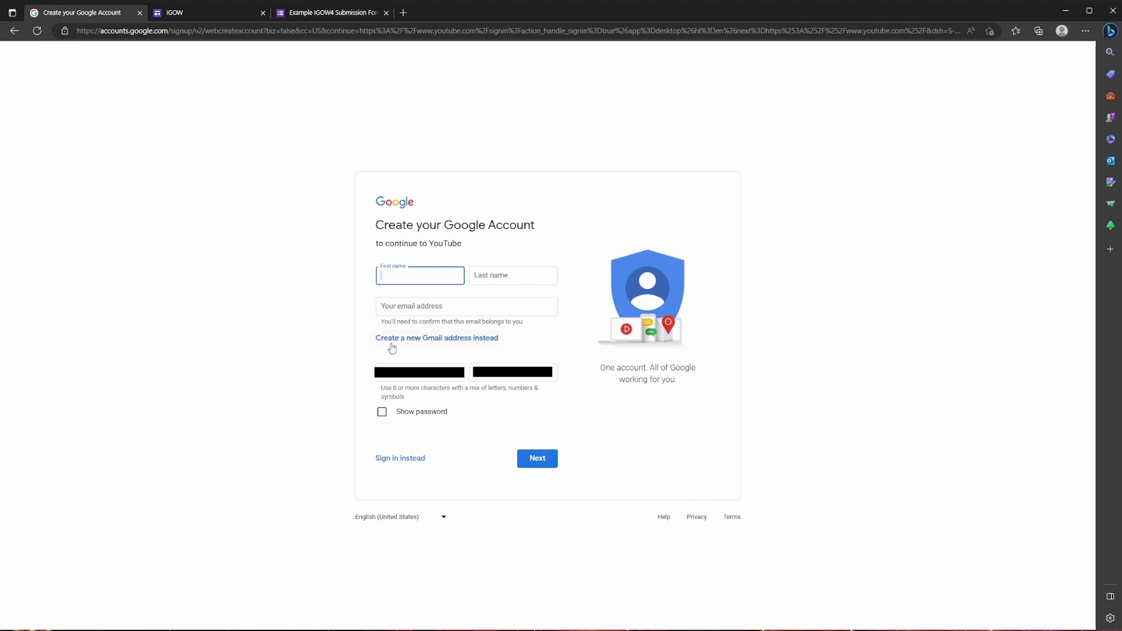
Enter the first and last name, a new Gmail username and matching passwords, then submit.
{"action": "left_click", "coordinate": [440, 342]}
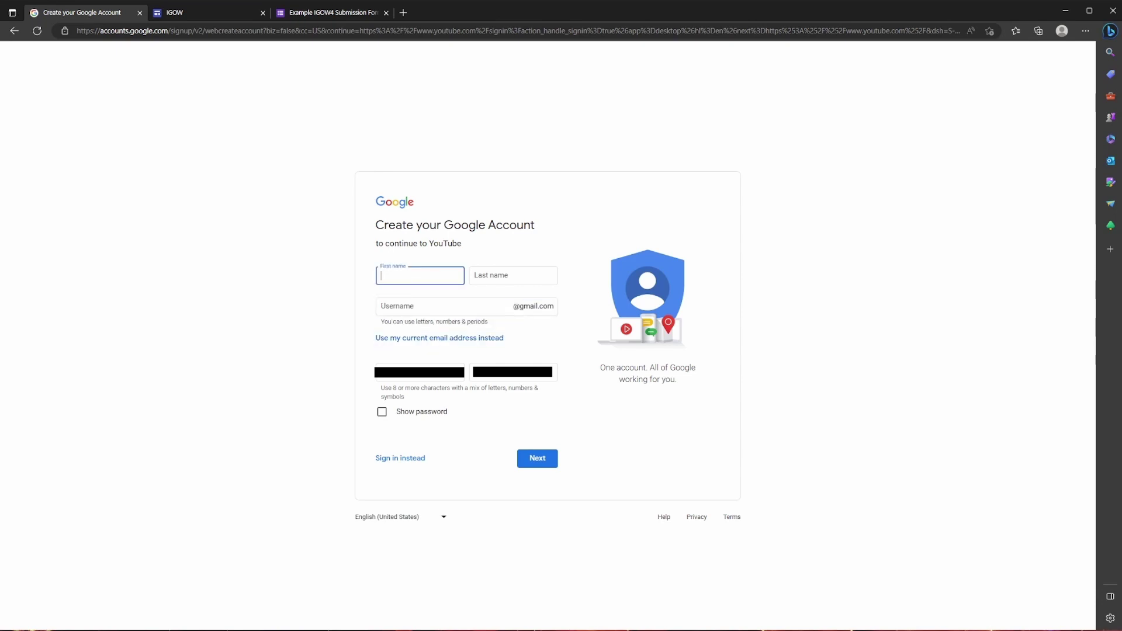
{"action": "key", "text": "Tab"}
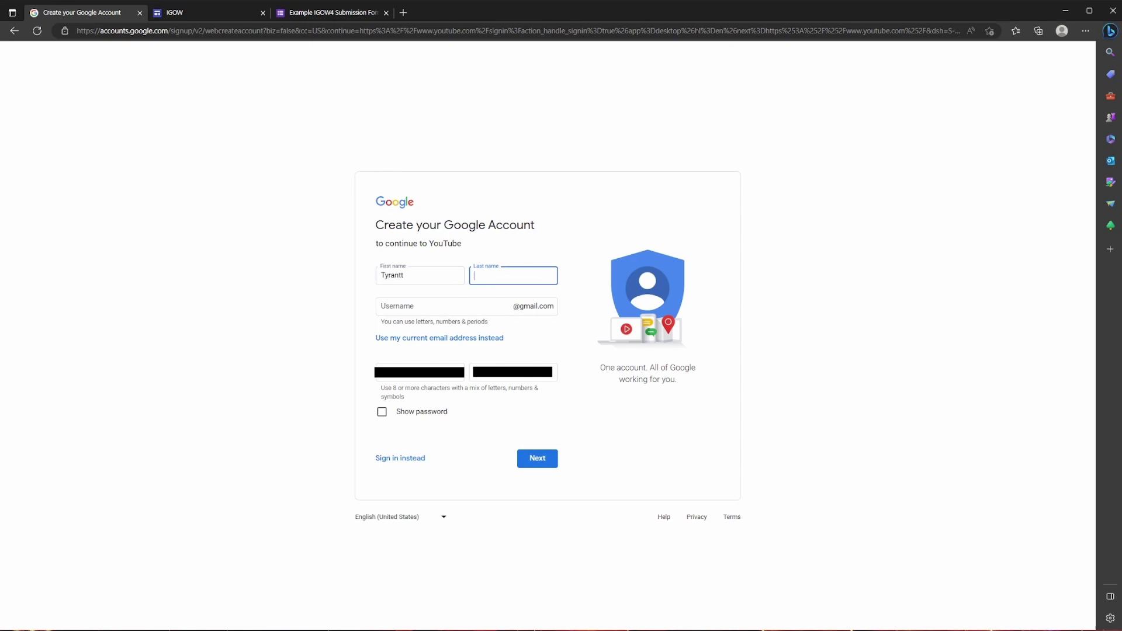
{"action": "left_click", "coordinate": [409, 306]}
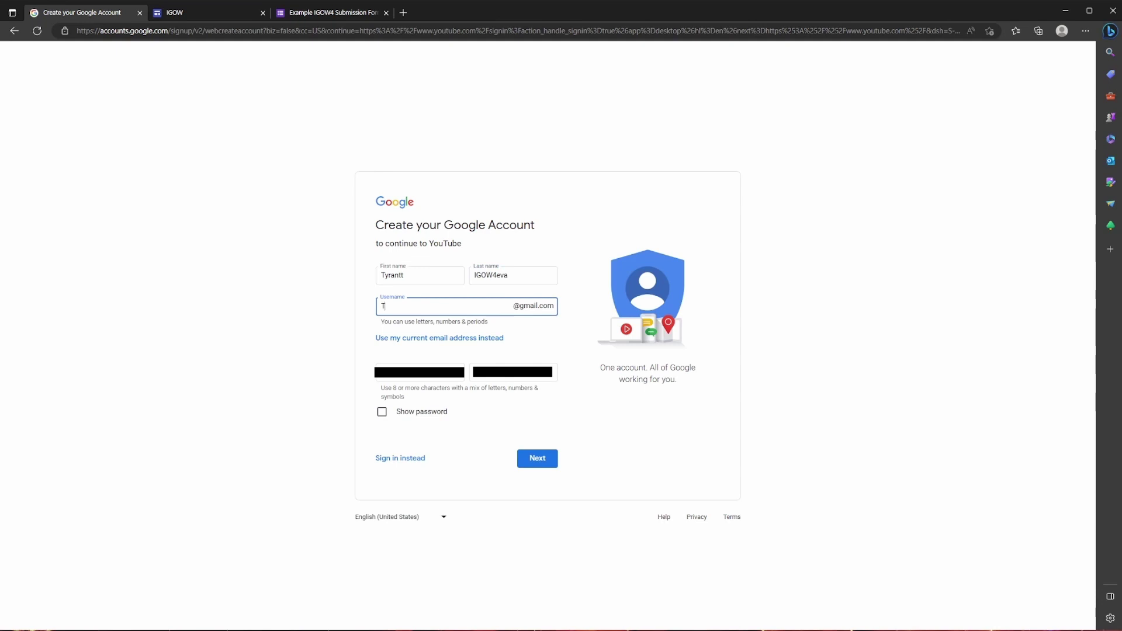
{"action": "key", "text": "Tab"}
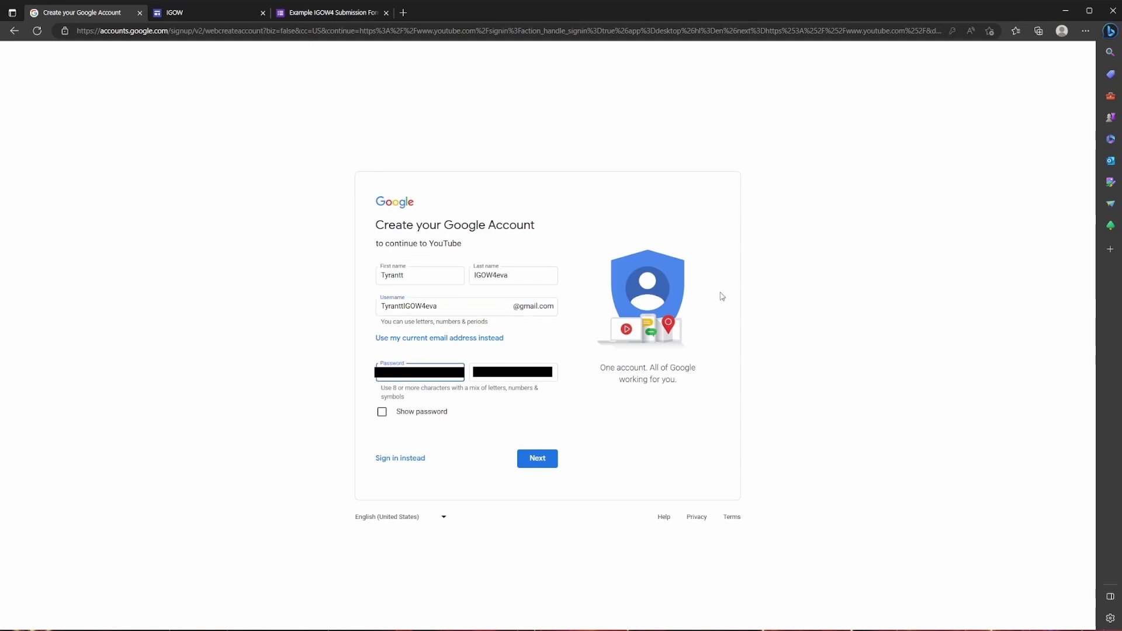
{"action": "key", "text": "Tab"}
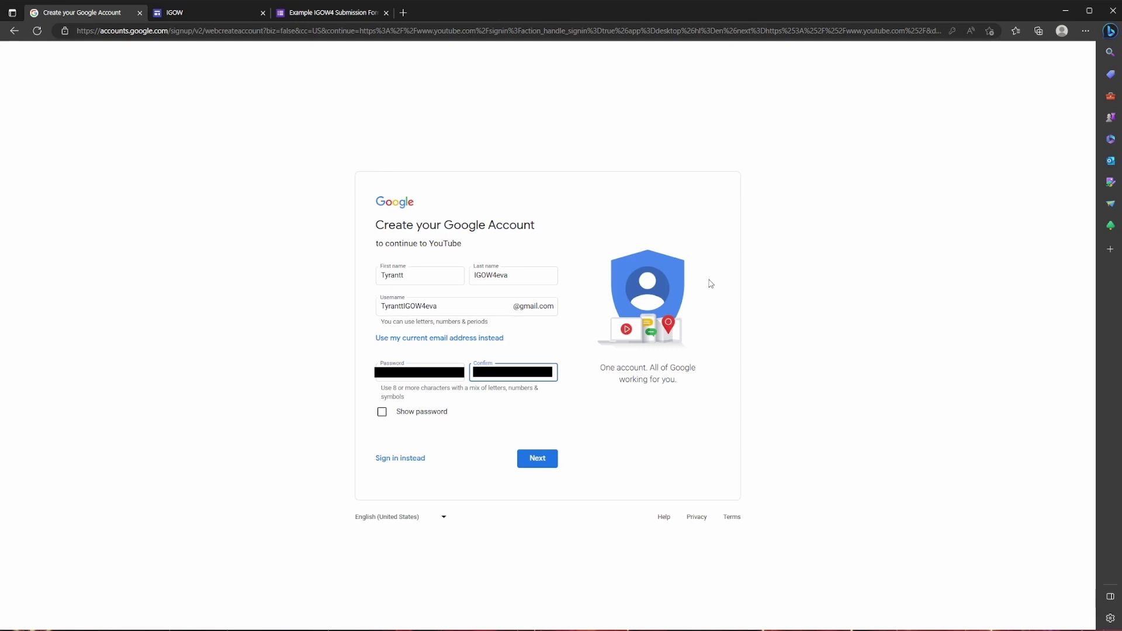
{"action": "left_click", "coordinate": [536, 458]}
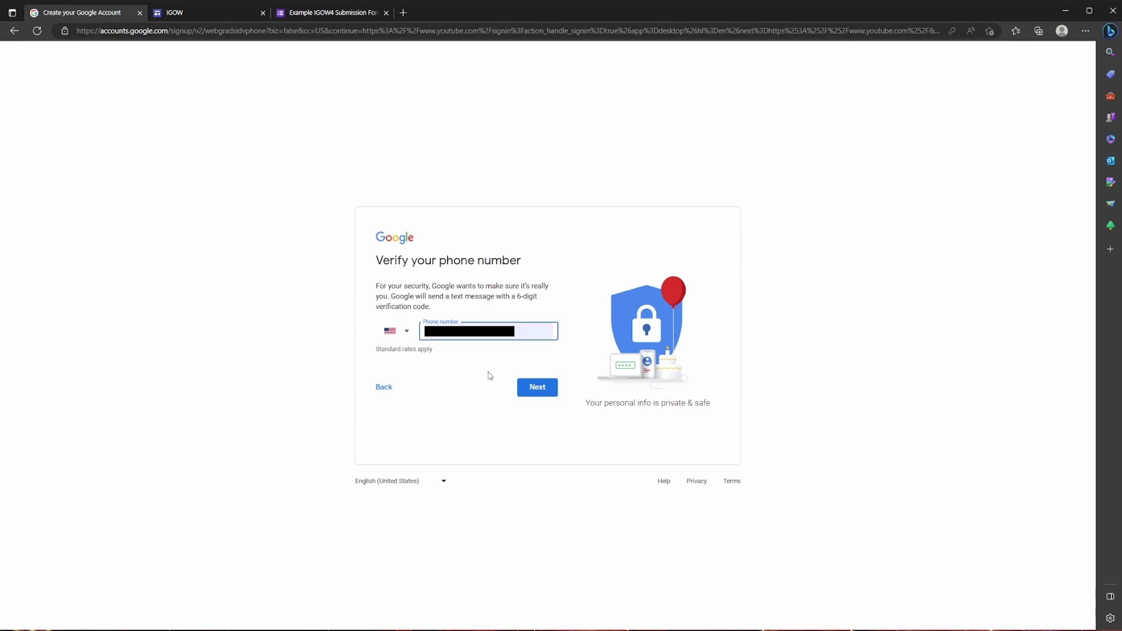
Send a code to the phone, then enter and verify the 6-digit code.
{"action": "left_click", "coordinate": [532, 393]}
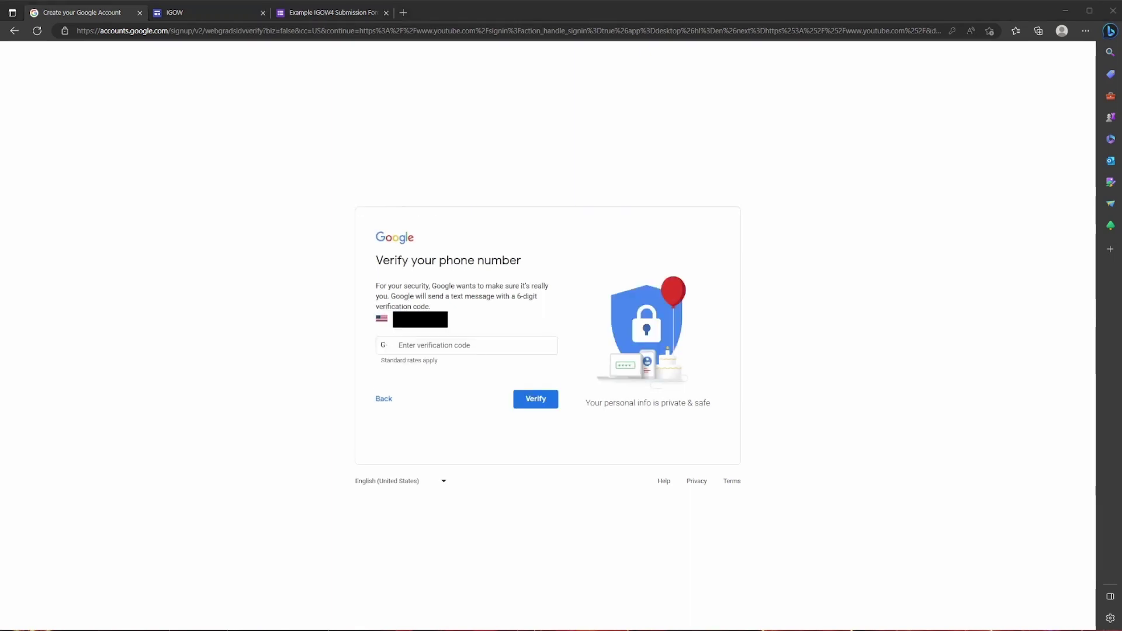
{"action": "left_click", "coordinate": [564, 344]}
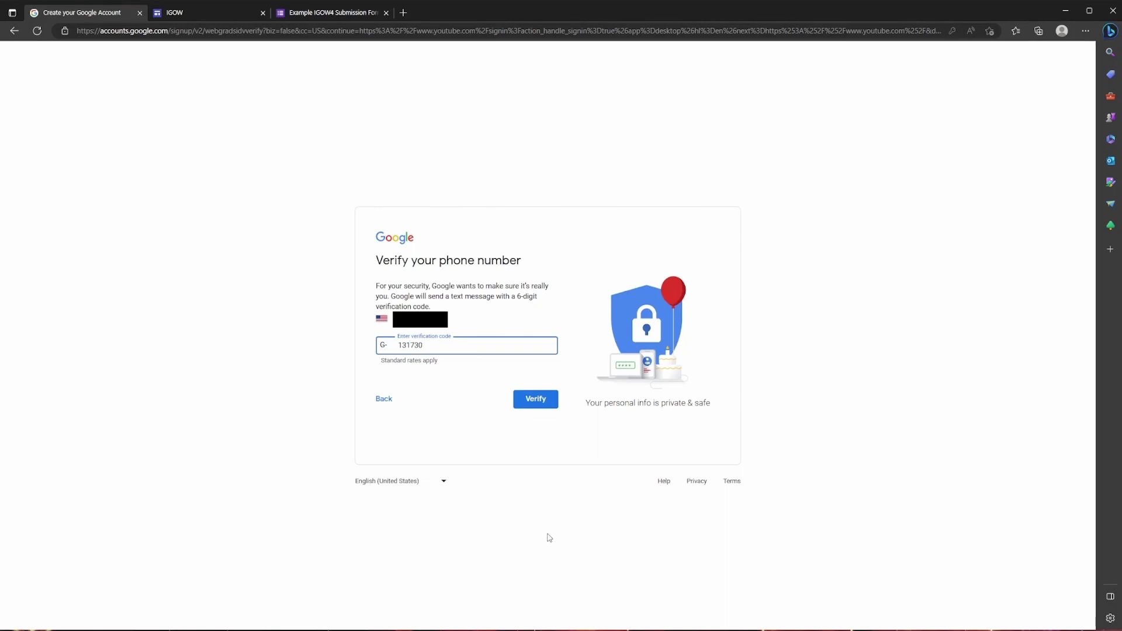
{"action": "left_click", "coordinate": [543, 401]}
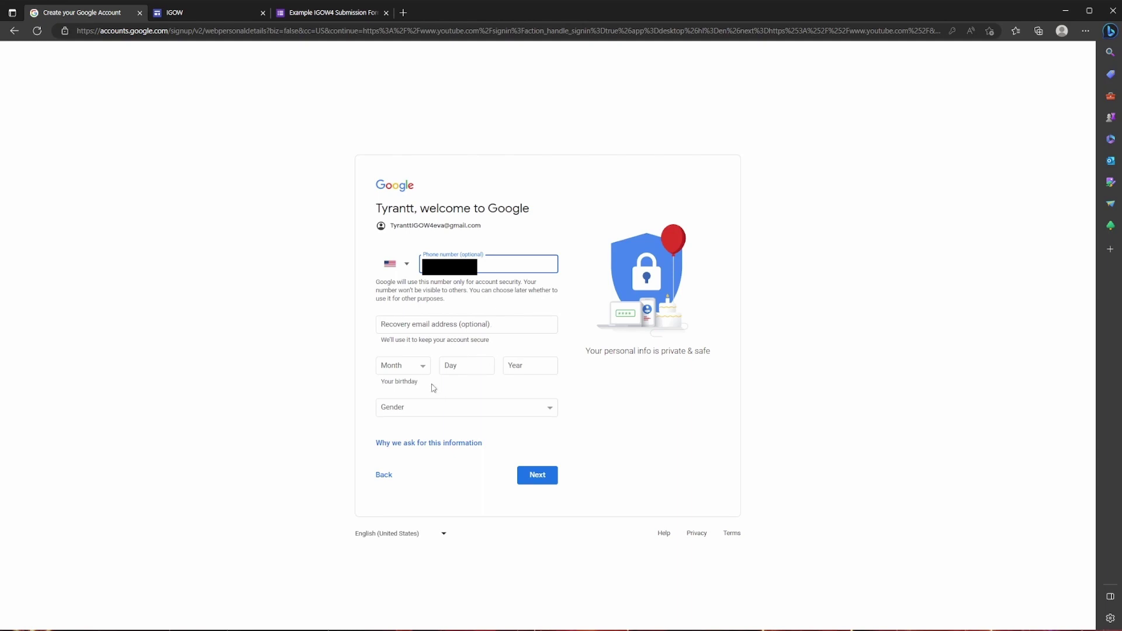
Fill in the birth month, day, year and gender, and continue.
{"action": "left_click", "coordinate": [419, 371]}
{"action": "key", "text": "Down"}
{"action": "left_click", "coordinate": [470, 367]}
{"action": "left_click", "coordinate": [532, 361]}
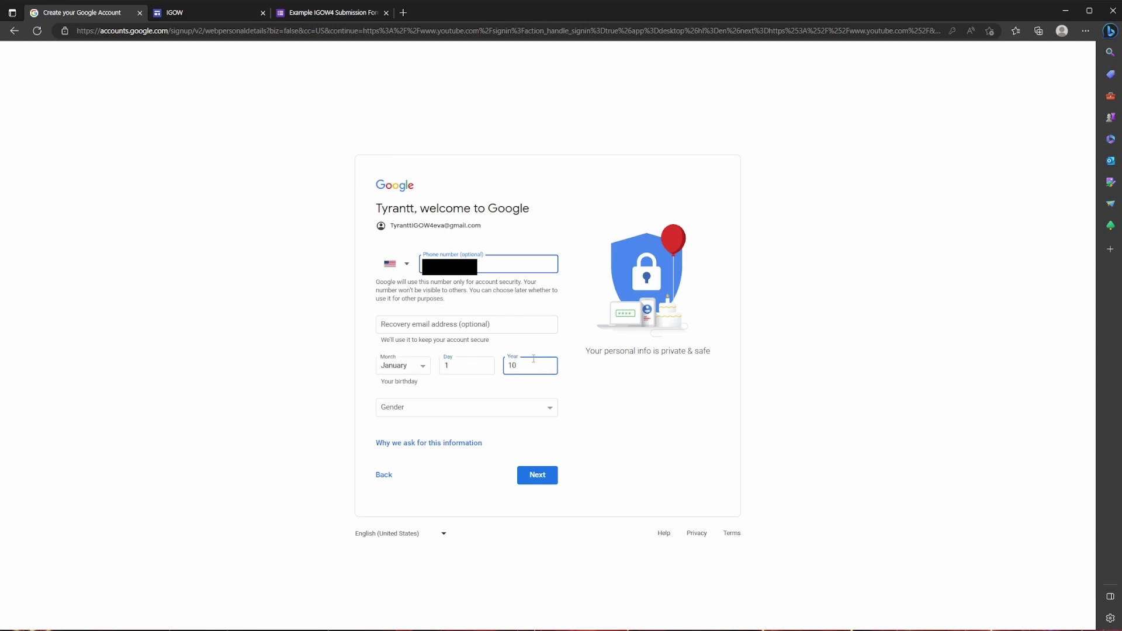
{"action": "left_click", "coordinate": [525, 409]}
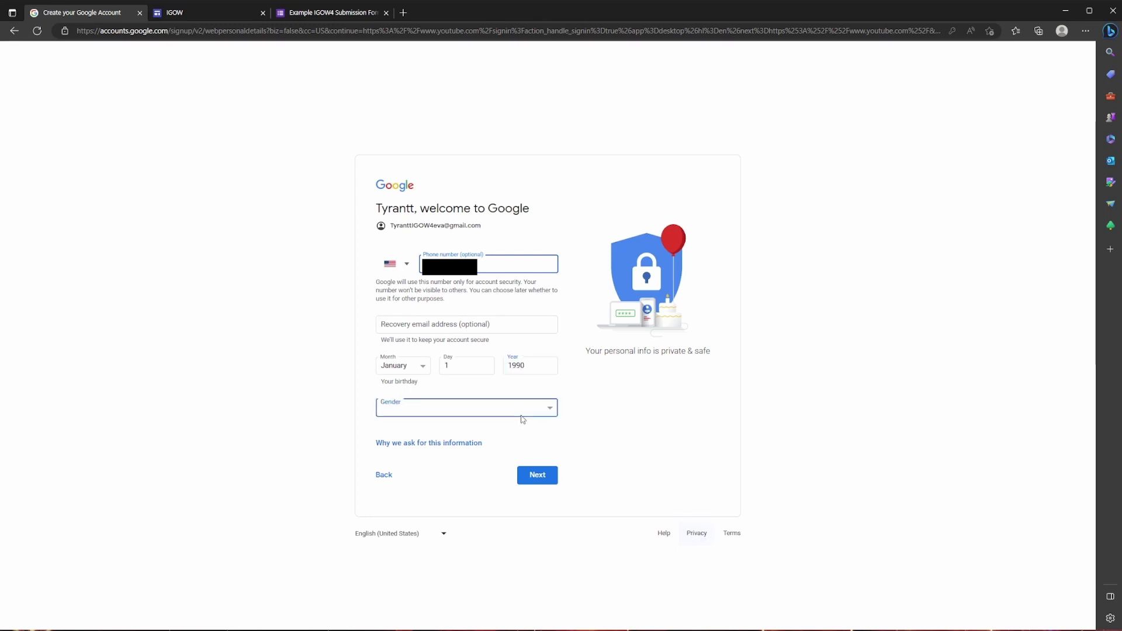
{"action": "left_click", "coordinate": [494, 438]}
{"action": "left_click", "coordinate": [543, 476]}
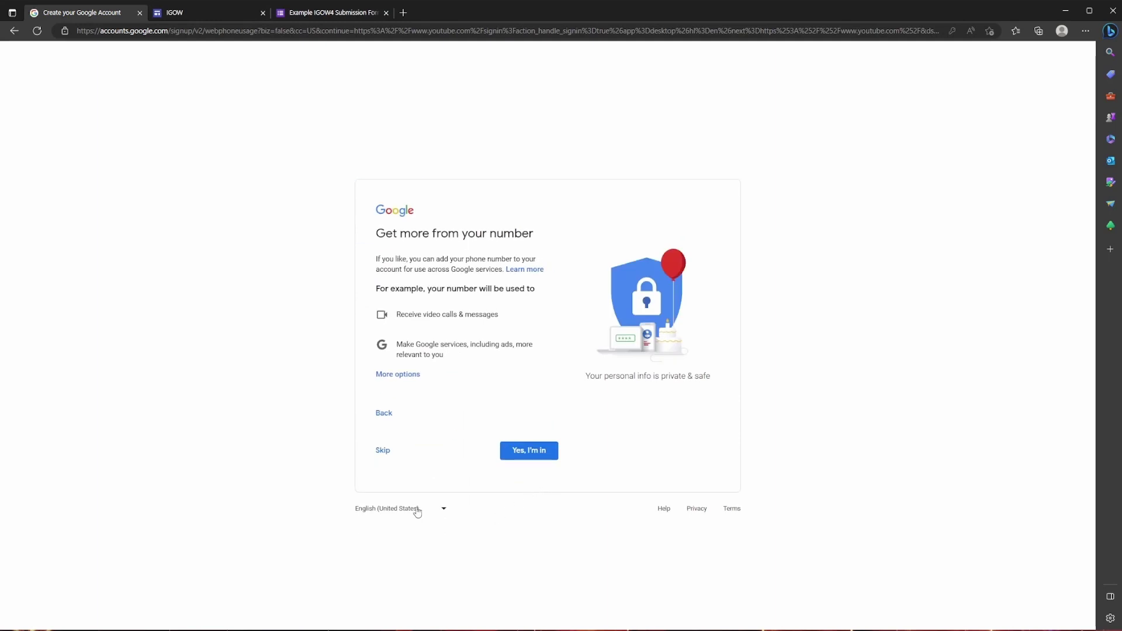
Skip extra phone-number uses and accept the privacy terms to finish the account.
{"action": "left_click", "coordinate": [384, 454]}
{"action": "scroll", "coordinate": [431, 537], "scroll_direction": "down", "scroll_amount": 6}
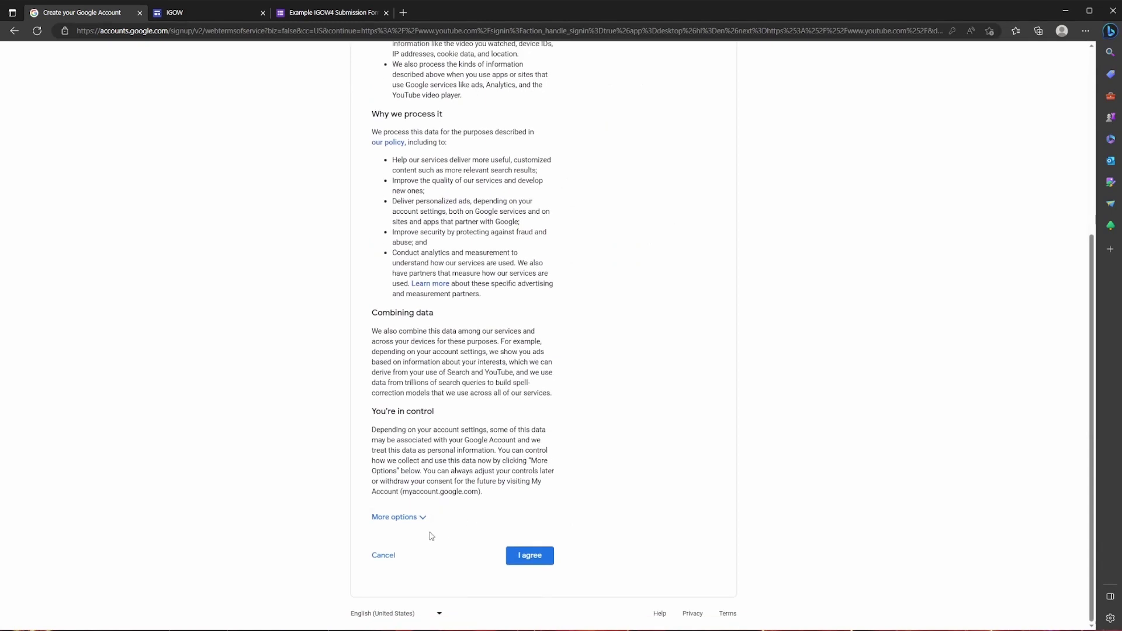
{"action": "left_click", "coordinate": [395, 518]}
{"action": "scroll", "coordinate": [467, 514], "scroll_direction": "down", "scroll_amount": 10}
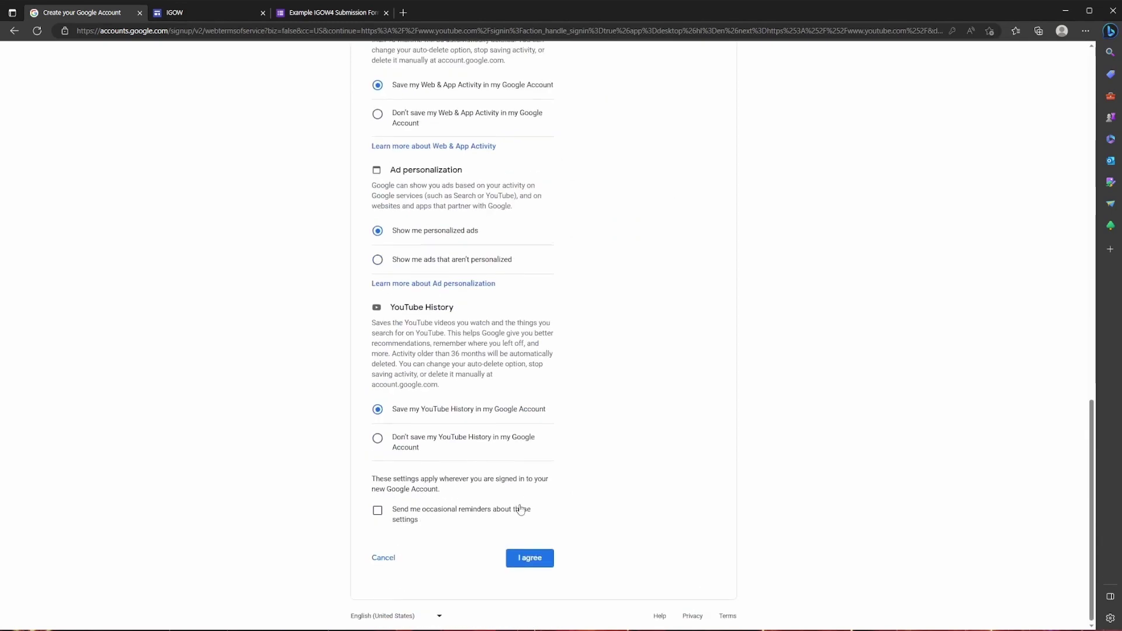
{"action": "left_click", "coordinate": [534, 561]}
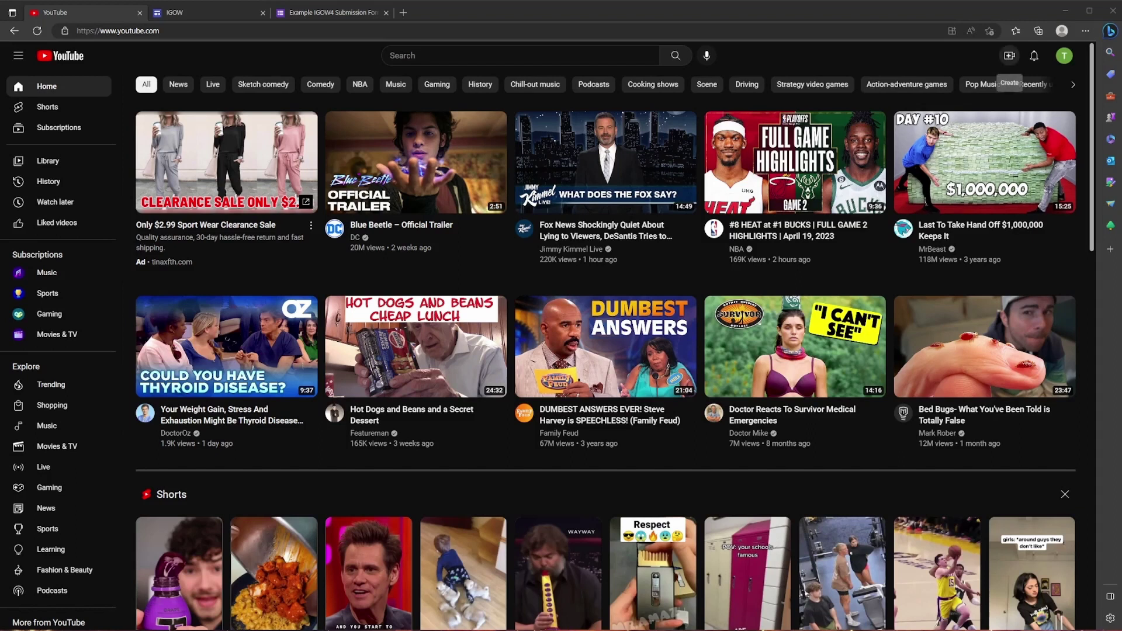
Choose Upload video from the Create menu and create a YouTube channel for the account.
{"action": "left_click", "coordinate": [1010, 55]}
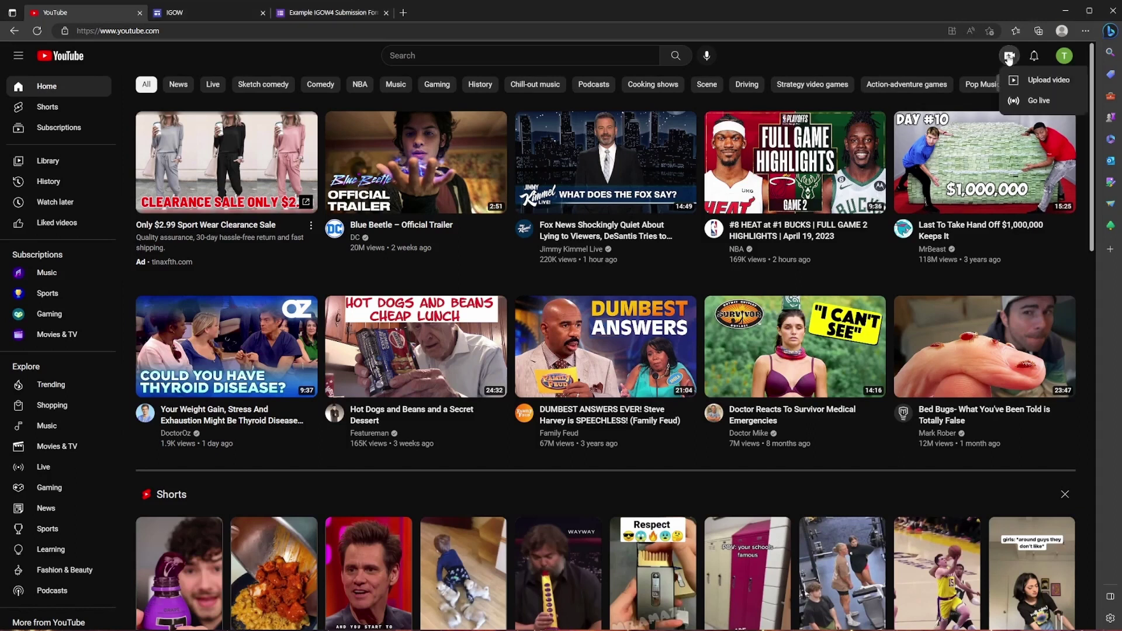
{"action": "left_click", "coordinate": [1035, 82]}
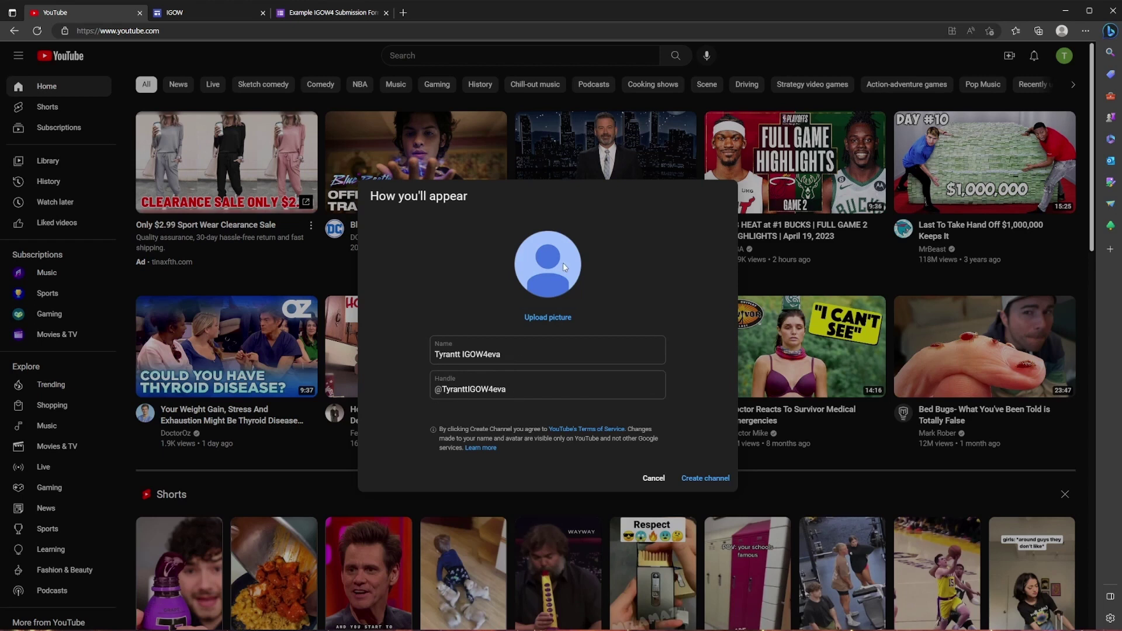
{"action": "left_click", "coordinate": [705, 480]}
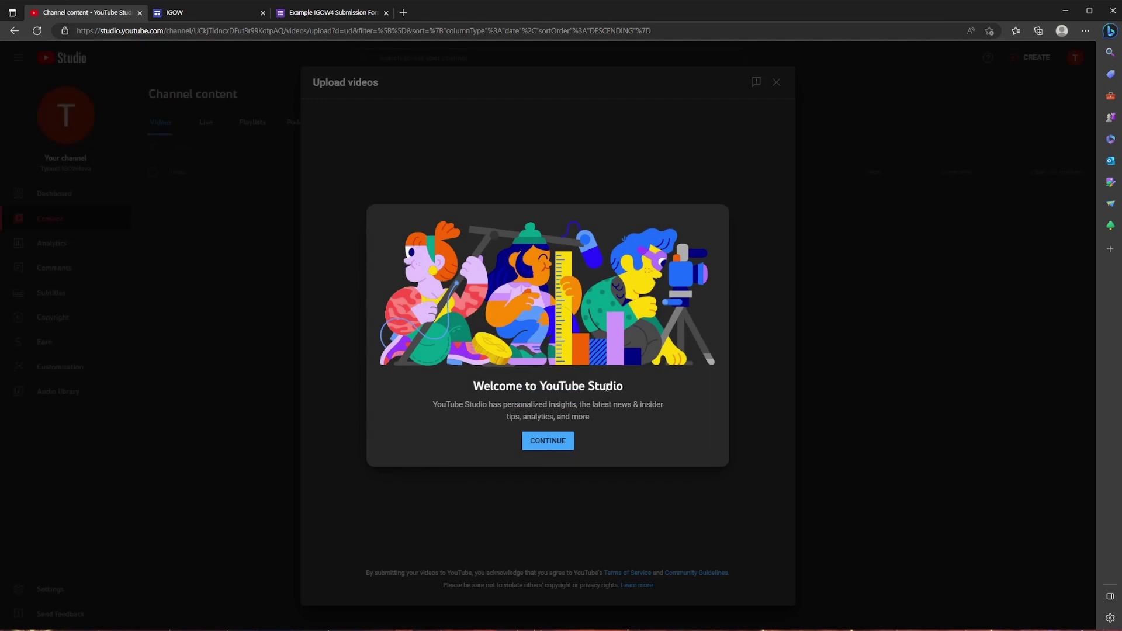
Dismiss the YouTube Studio welcome popup and bring up the file picker with SELECT FILES.
{"action": "left_click", "coordinate": [565, 446]}
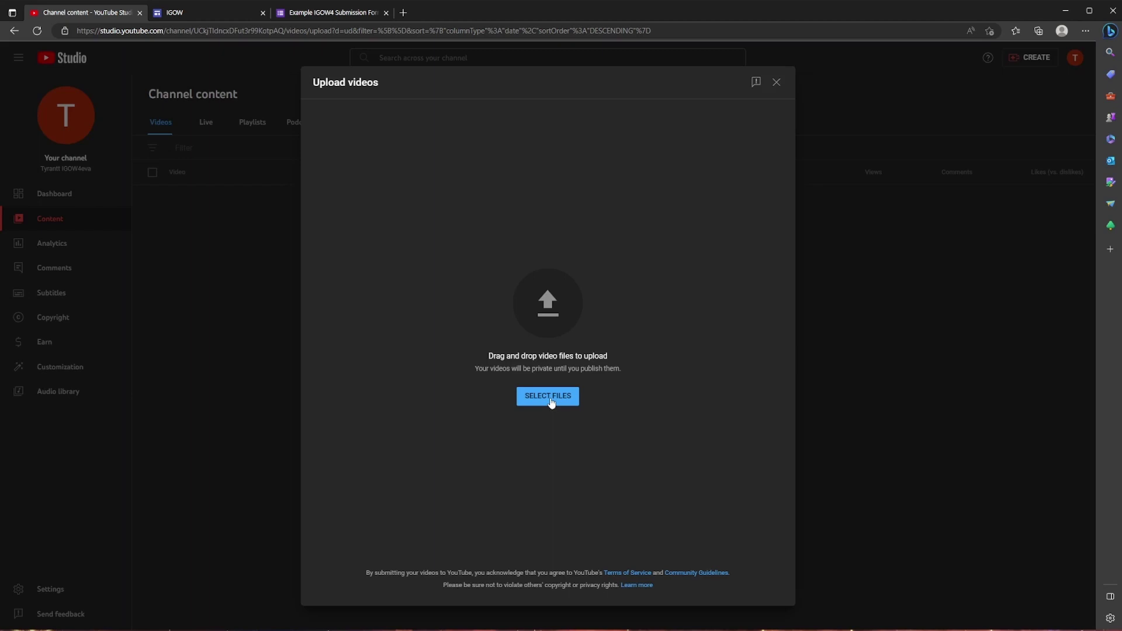
{"action": "left_click", "coordinate": [550, 400]}
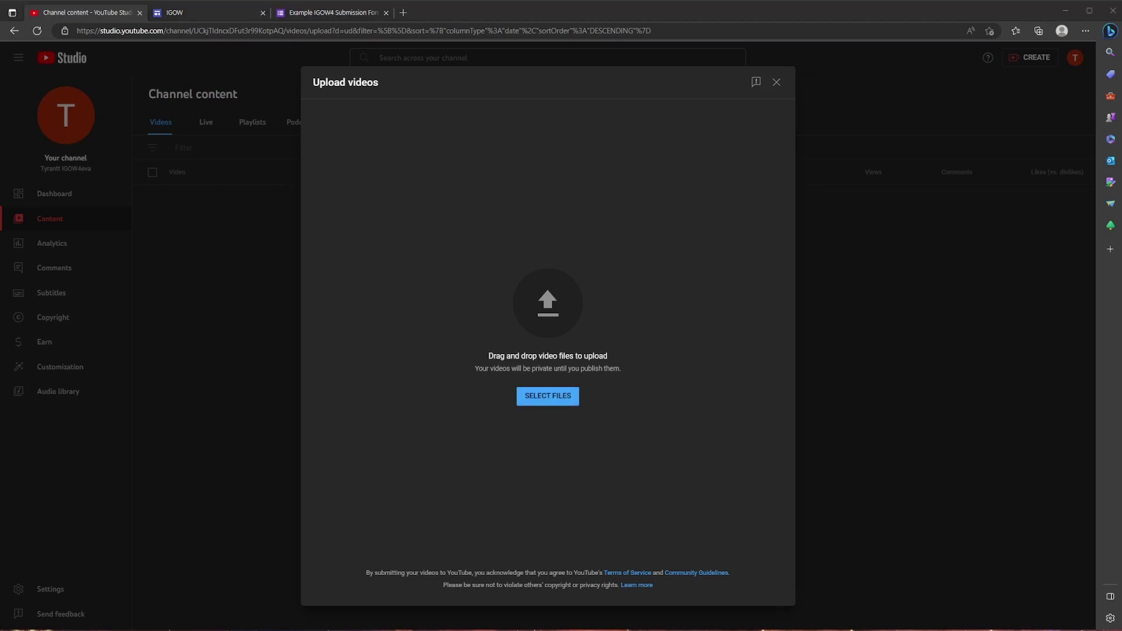
{"action": "double_click", "coordinate": [521, 335]}
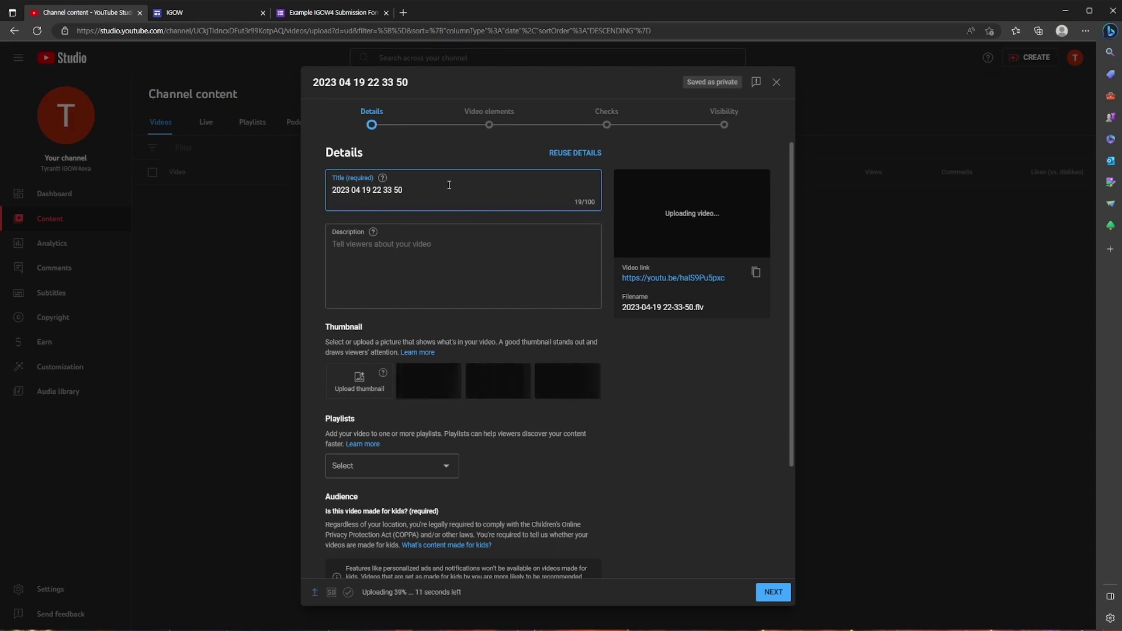
{"action": "left_click_drag", "start_coordinate": [418, 187], "coordinate": [278, 163]}
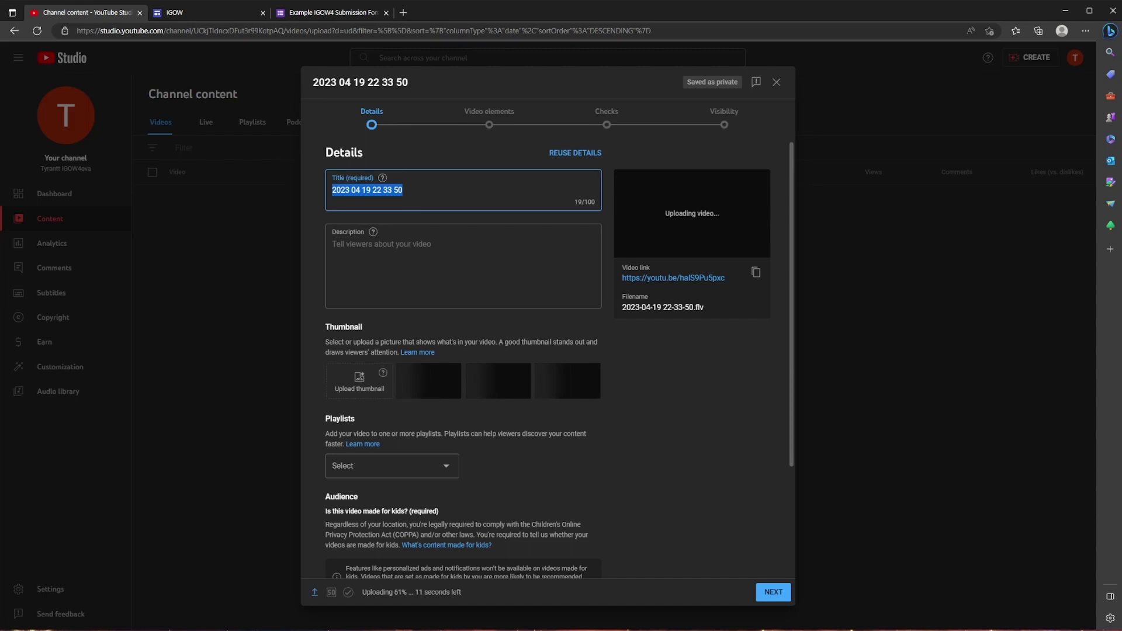
{"action": "type", "text": "#IGOW4"}
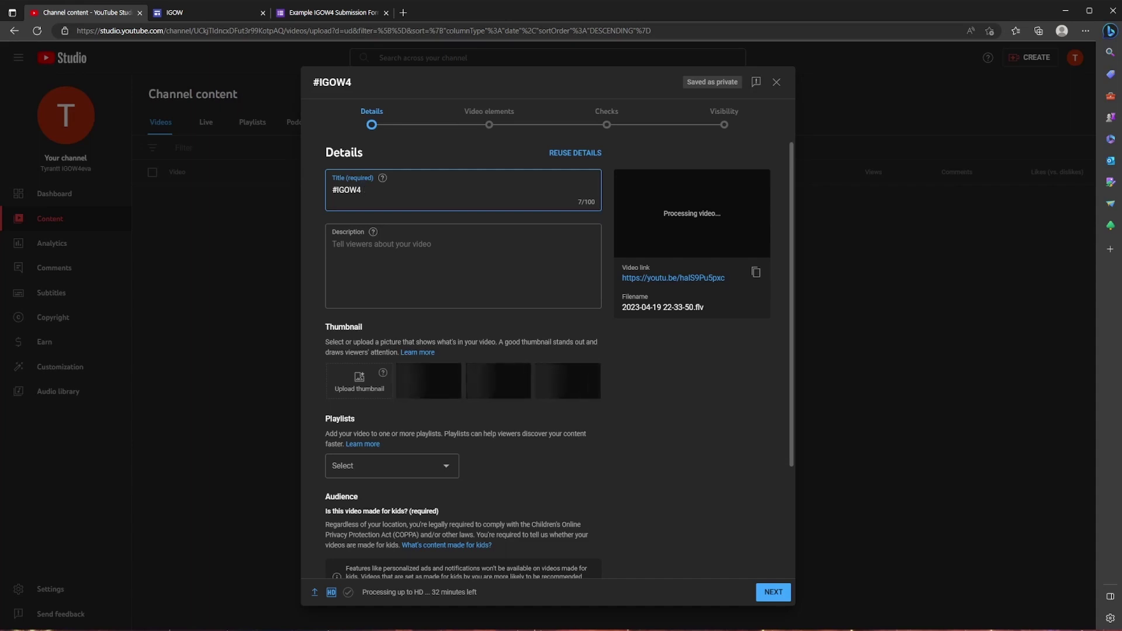
{"action": "type", "text": "Pre"}
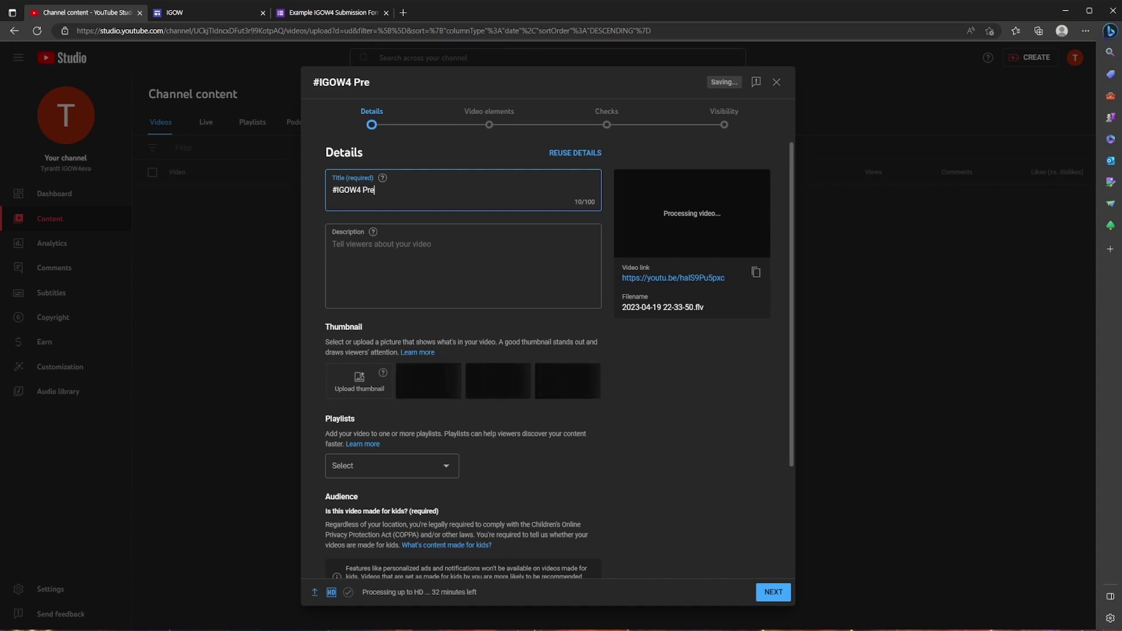
{"action": "type", "text": "season week"}
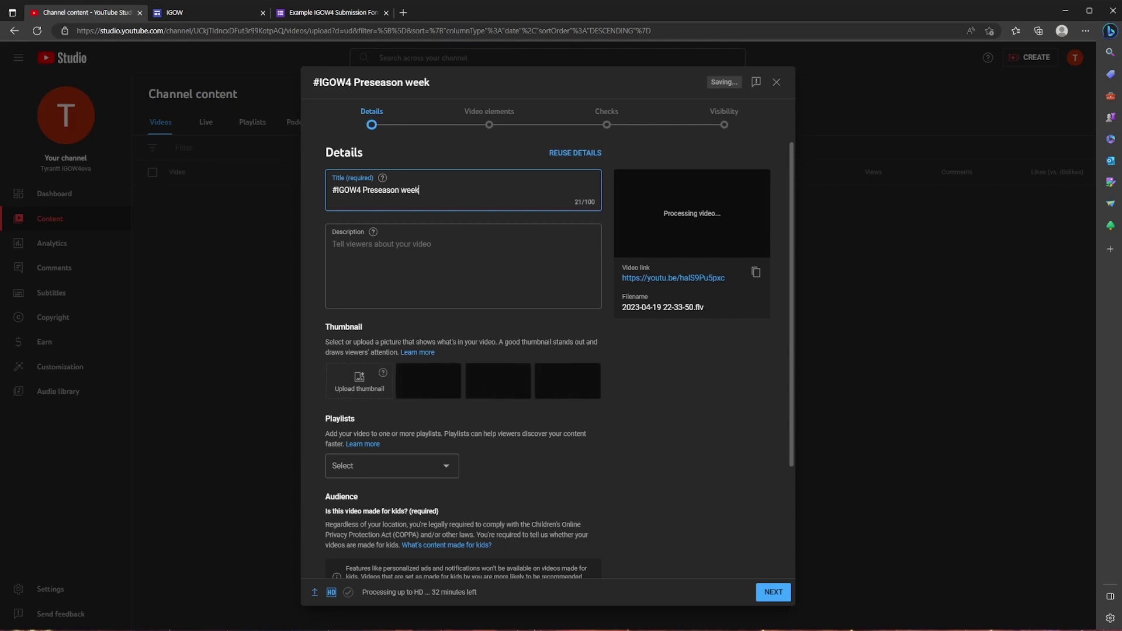
{"action": "type", "text": " 1 - Tyrantt"}
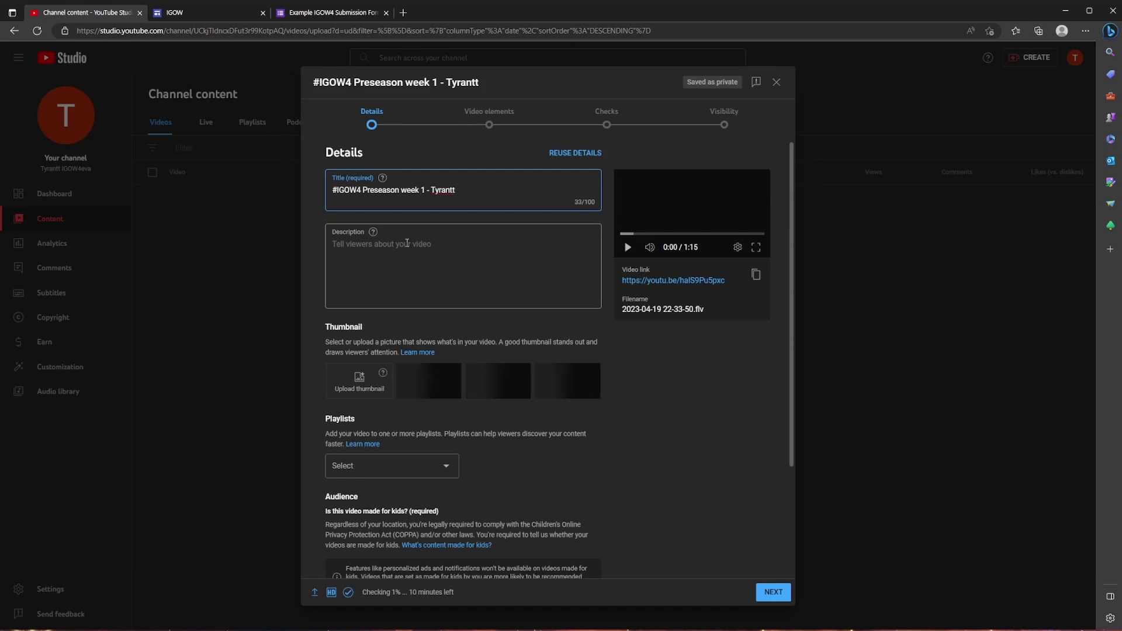
Compare the three auto-generated thumbnails and settle on the first one.
{"action": "scroll", "coordinate": [366, 350], "scroll_direction": "down", "scroll_amount": 1}
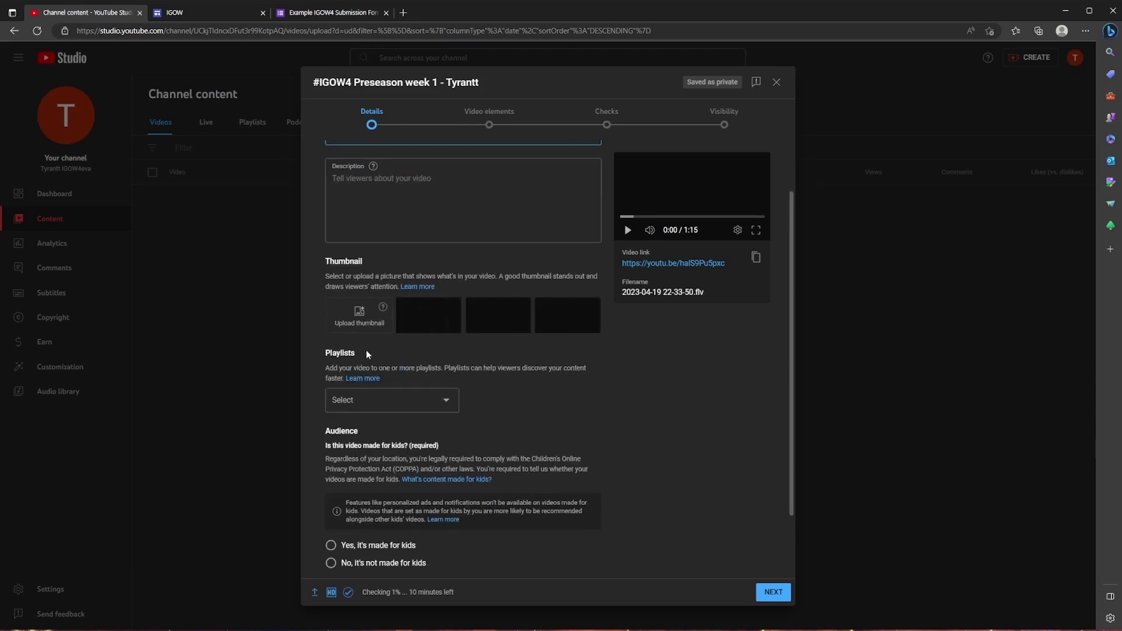
{"action": "scroll", "coordinate": [367, 353], "scroll_direction": "down", "scroll_amount": 1}
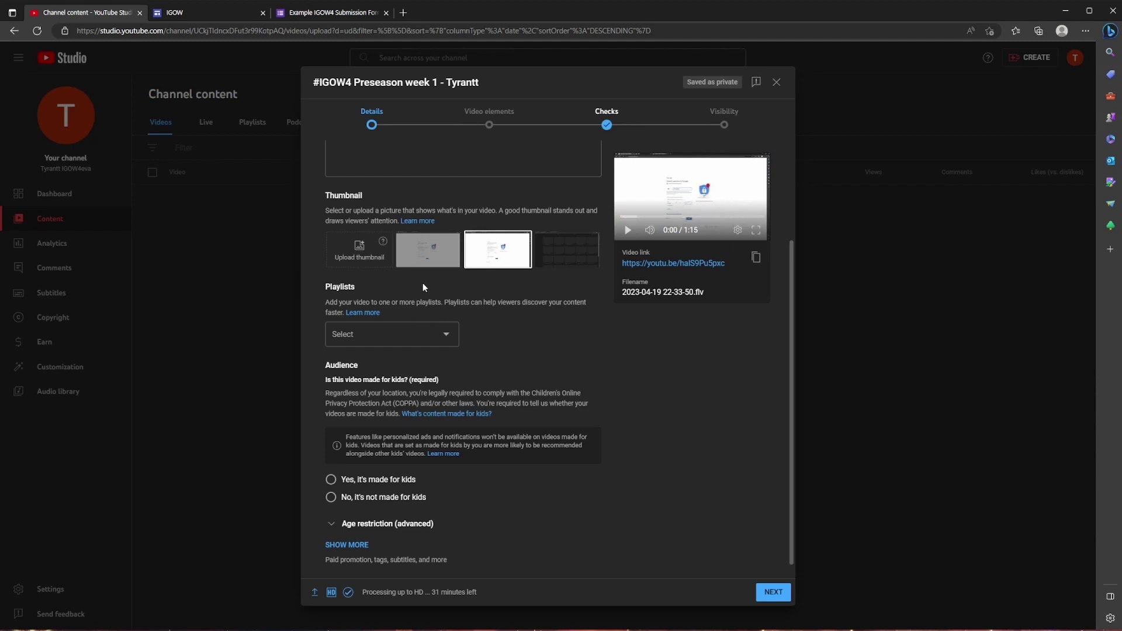
{"action": "left_click", "coordinate": [563, 262]}
{"action": "left_click", "coordinate": [501, 256]}
{"action": "left_click", "coordinate": [442, 254]}
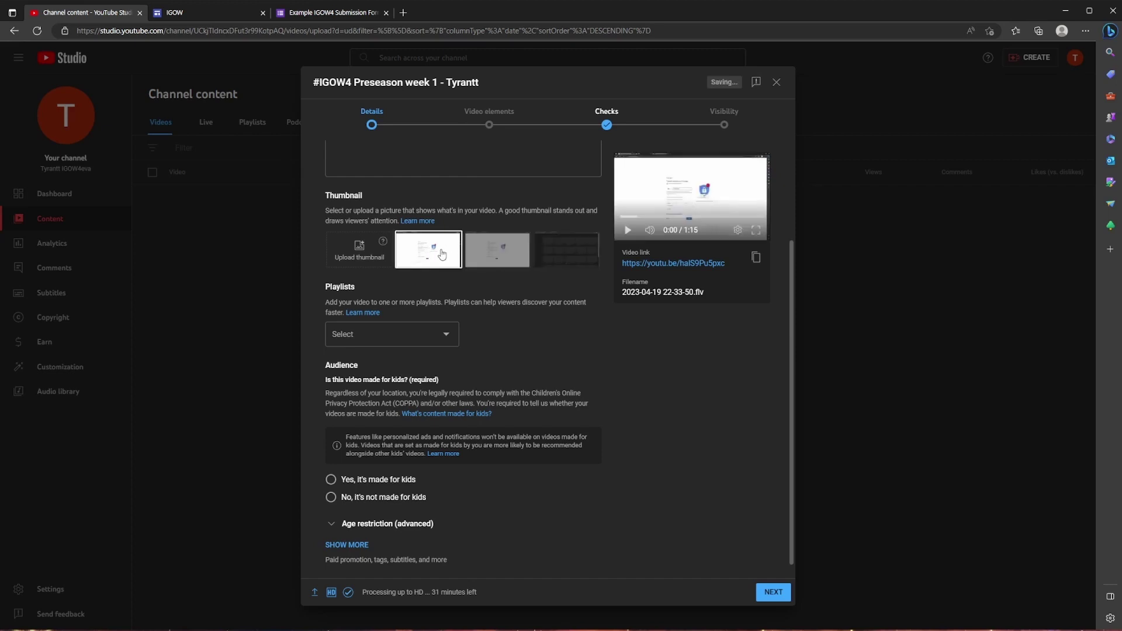
{"action": "left_click", "coordinate": [497, 252]}
{"action": "left_click", "coordinate": [569, 250]}
{"action": "left_click", "coordinate": [501, 250]}
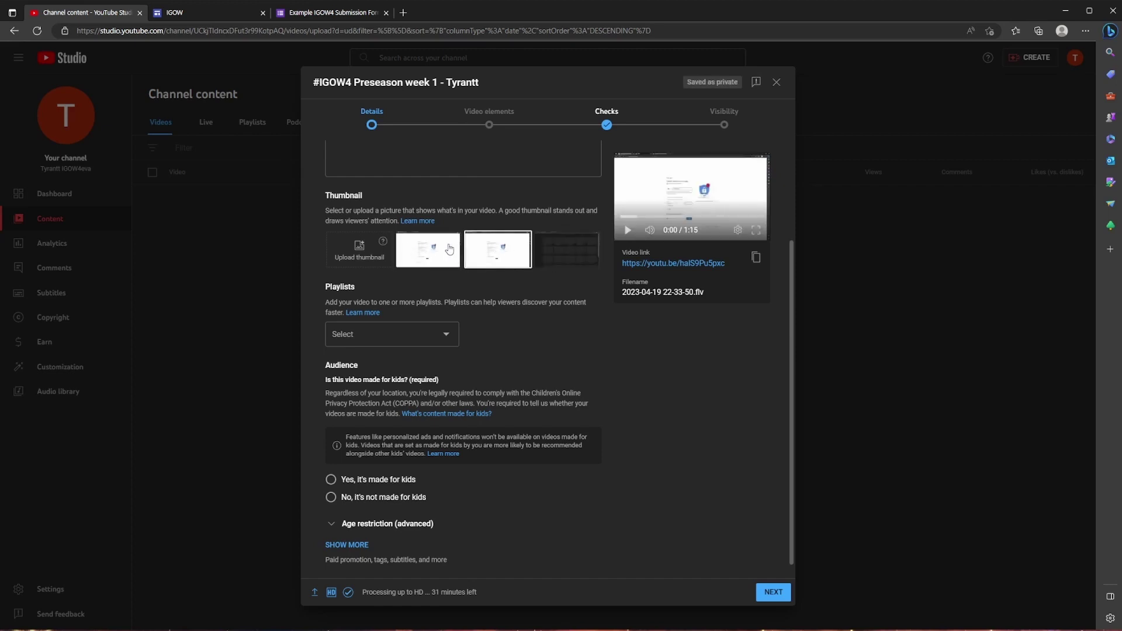
{"action": "left_click", "coordinate": [449, 249]}
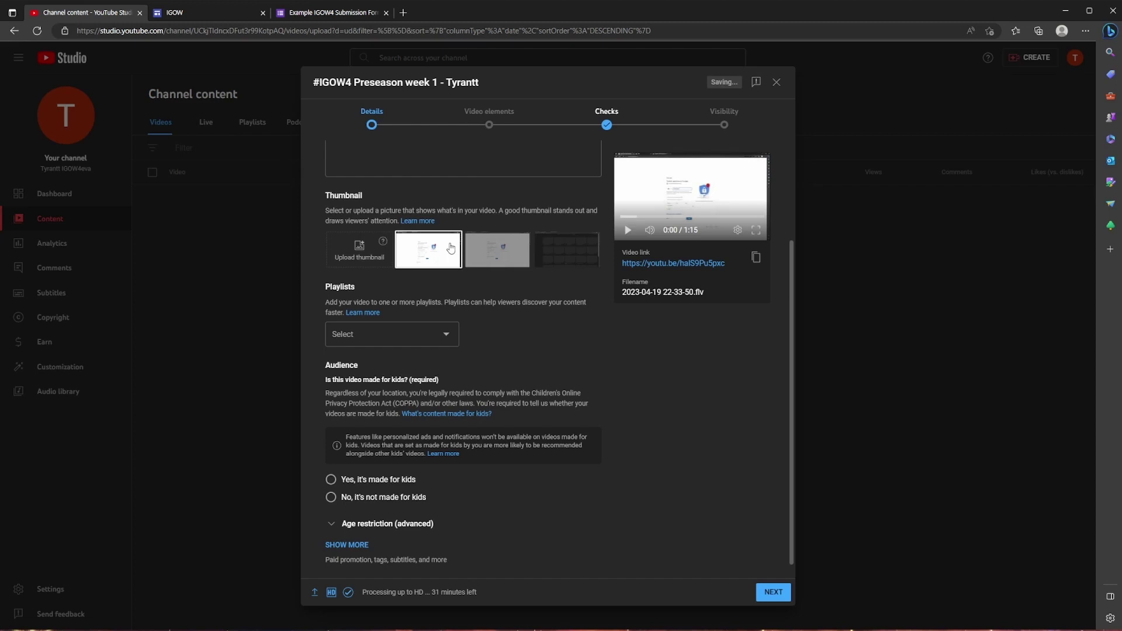
{"action": "left_click", "coordinate": [561, 251]}
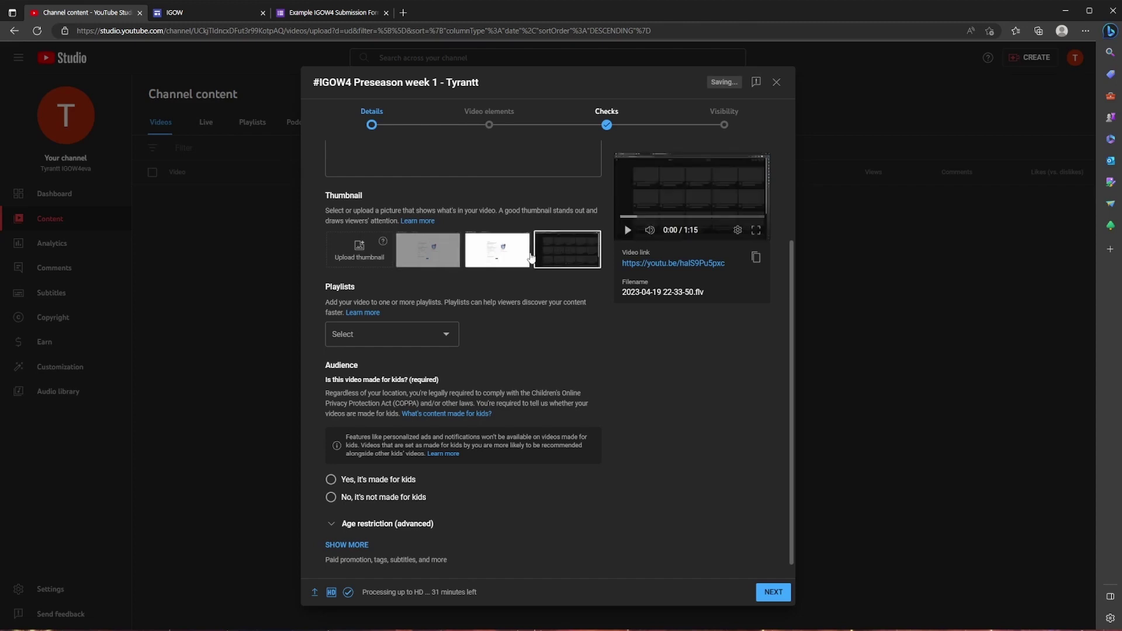
{"action": "left_click", "coordinate": [450, 257]}
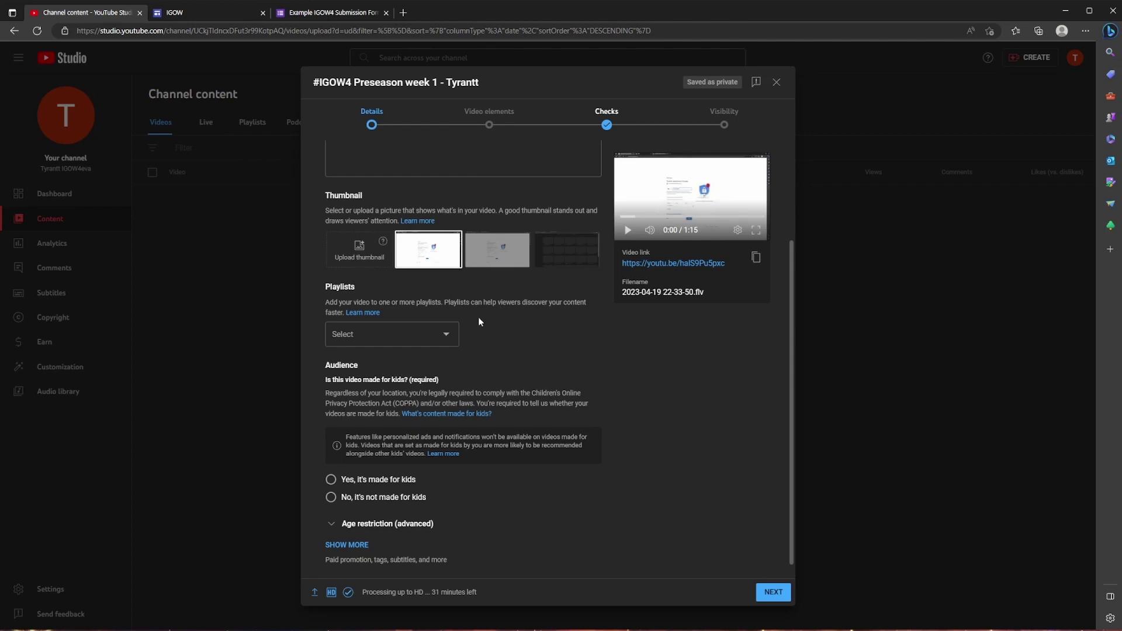
{"action": "scroll", "coordinate": [435, 351], "scroll_direction": "down", "scroll_amount": 1}
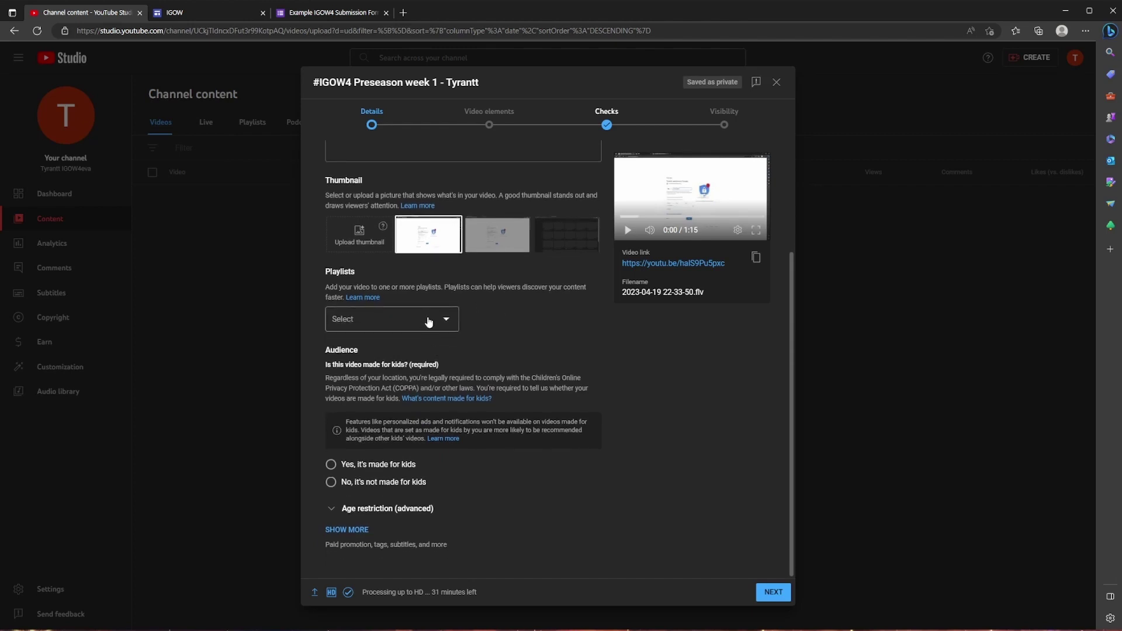
Create a new public playlist named IGOW4 and add the video to it.
{"action": "left_click", "coordinate": [429, 321]}
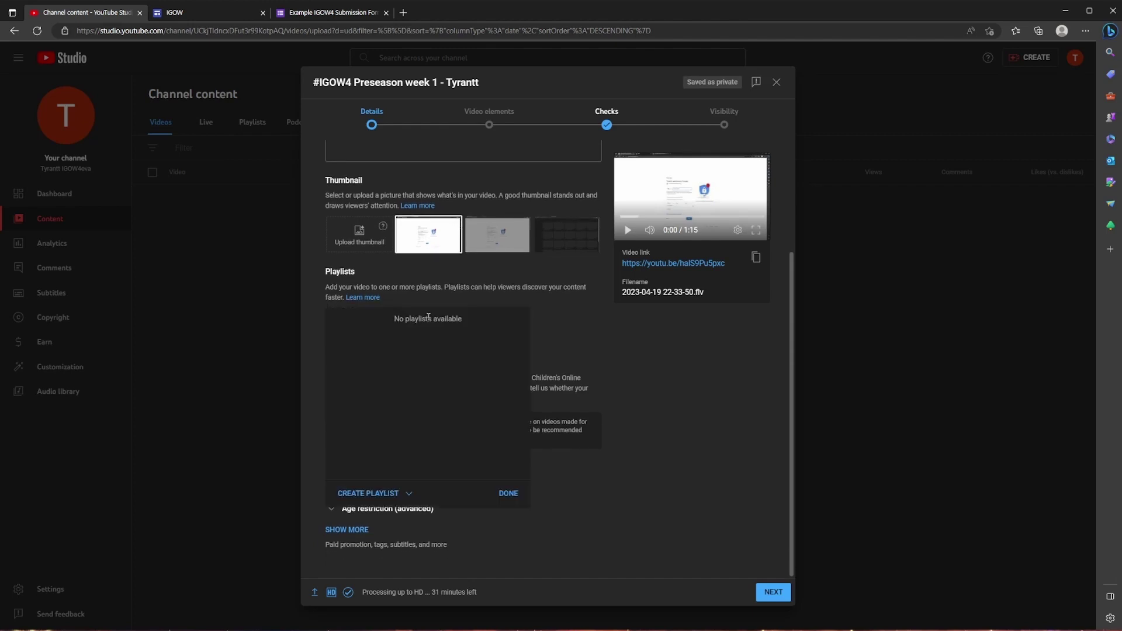
{"action": "left_click", "coordinate": [402, 496]}
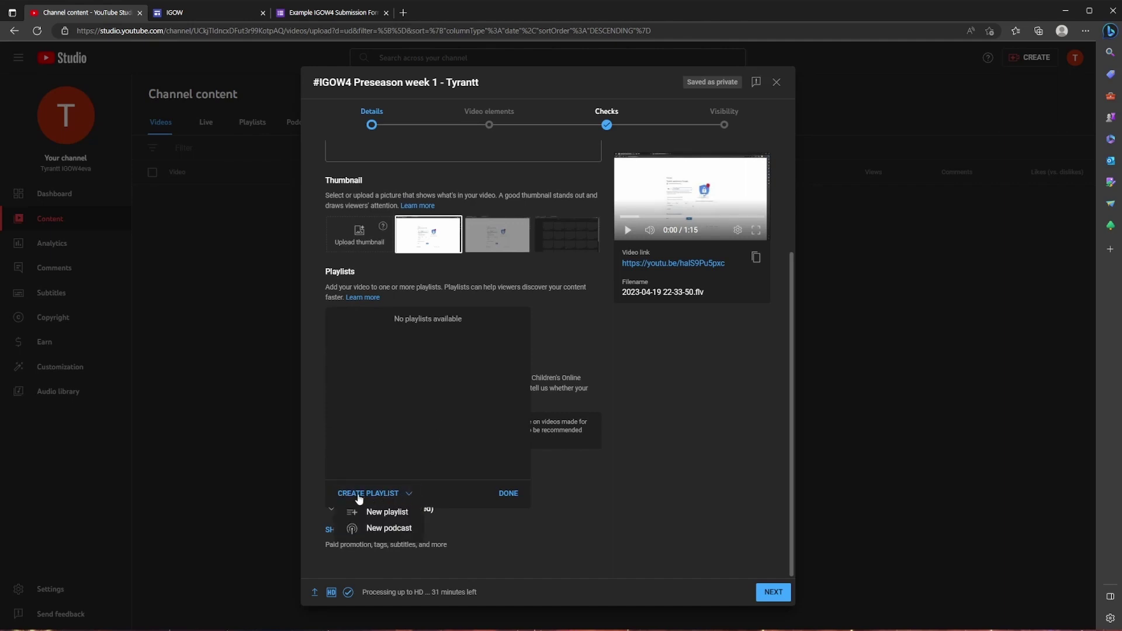
{"action": "left_click", "coordinate": [389, 512]}
{"action": "left_click", "coordinate": [488, 278]}
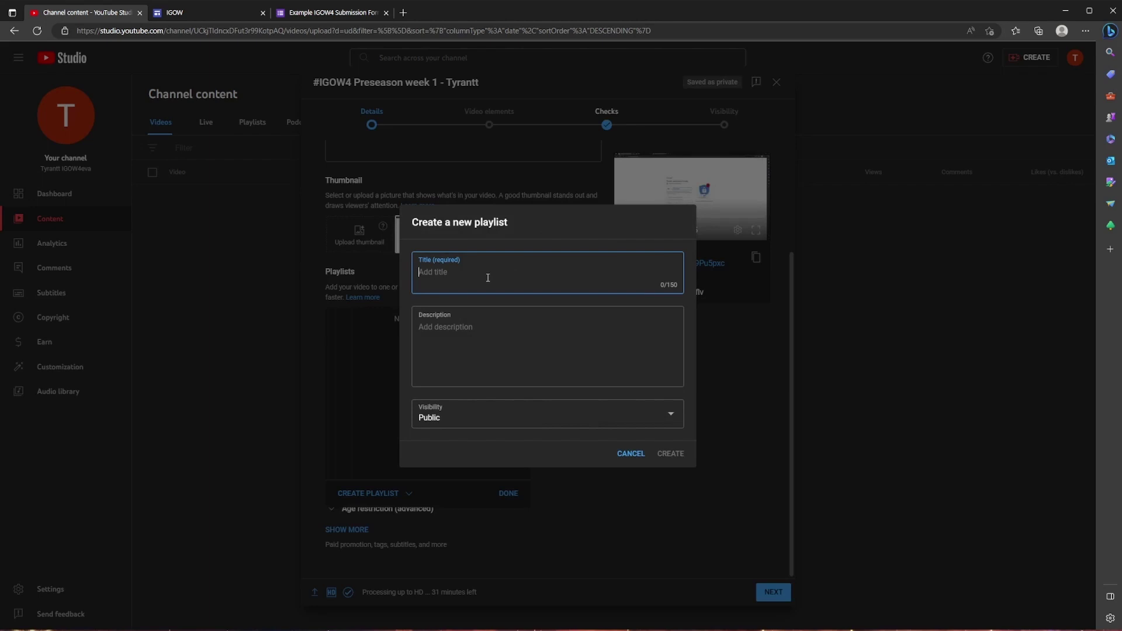
{"action": "type", "text": "IGOW4"}
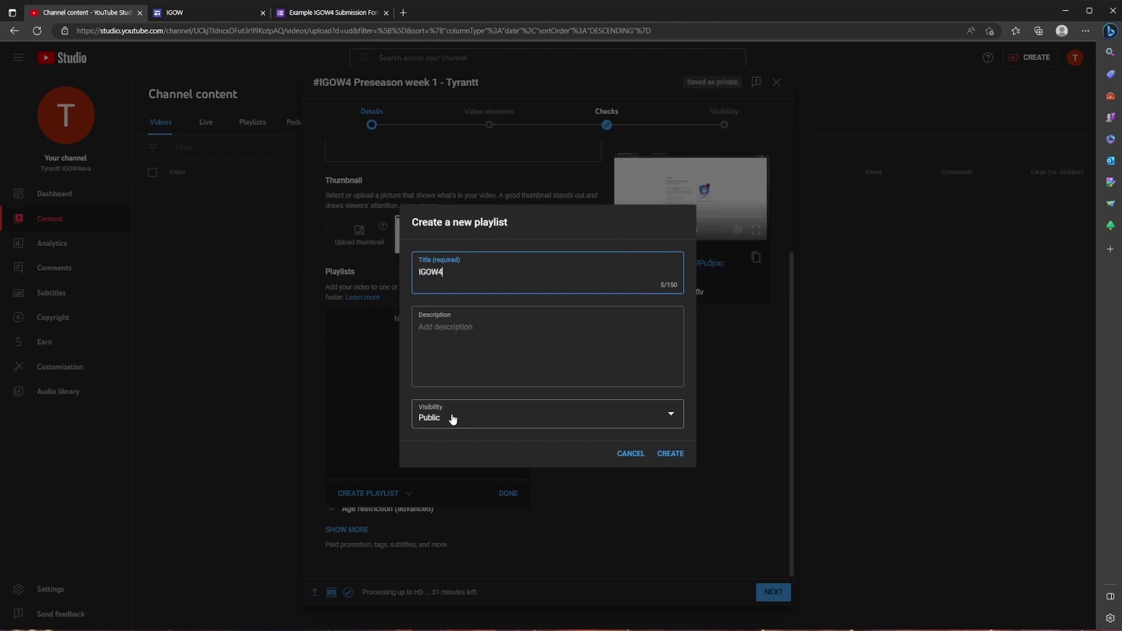
{"action": "left_click", "coordinate": [473, 418]}
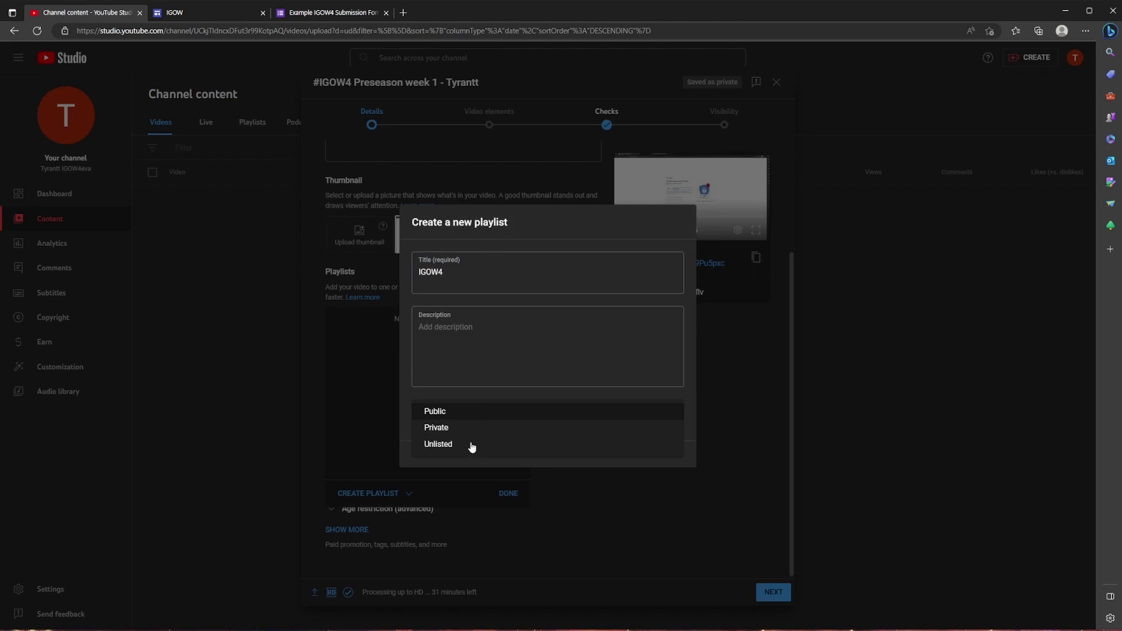
{"action": "left_click", "coordinate": [473, 413]}
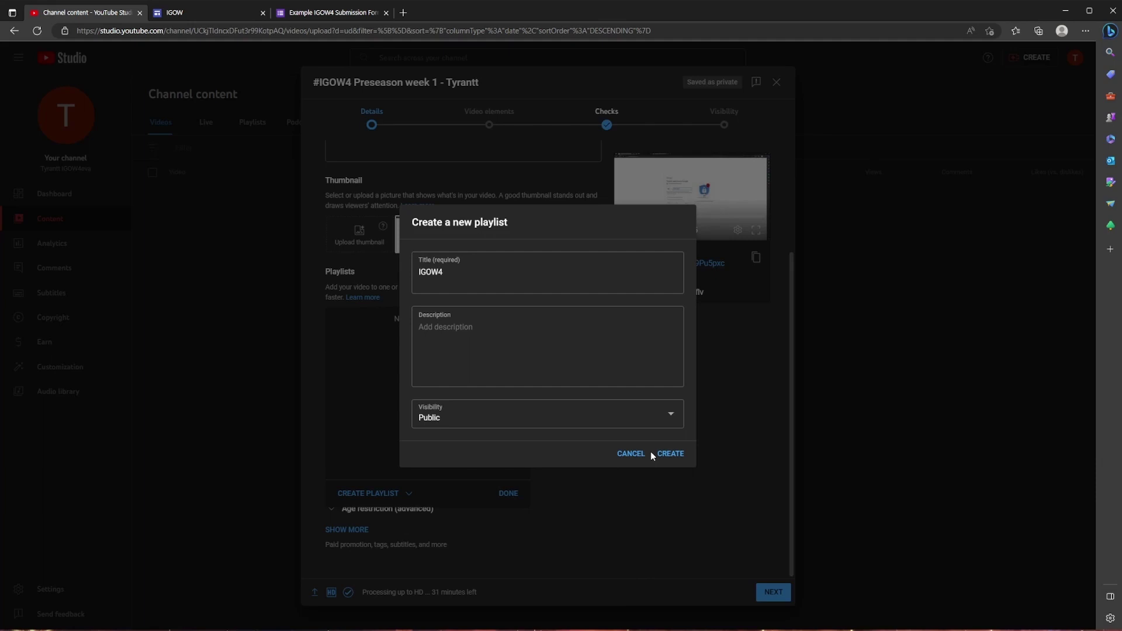
{"action": "left_click", "coordinate": [669, 453]}
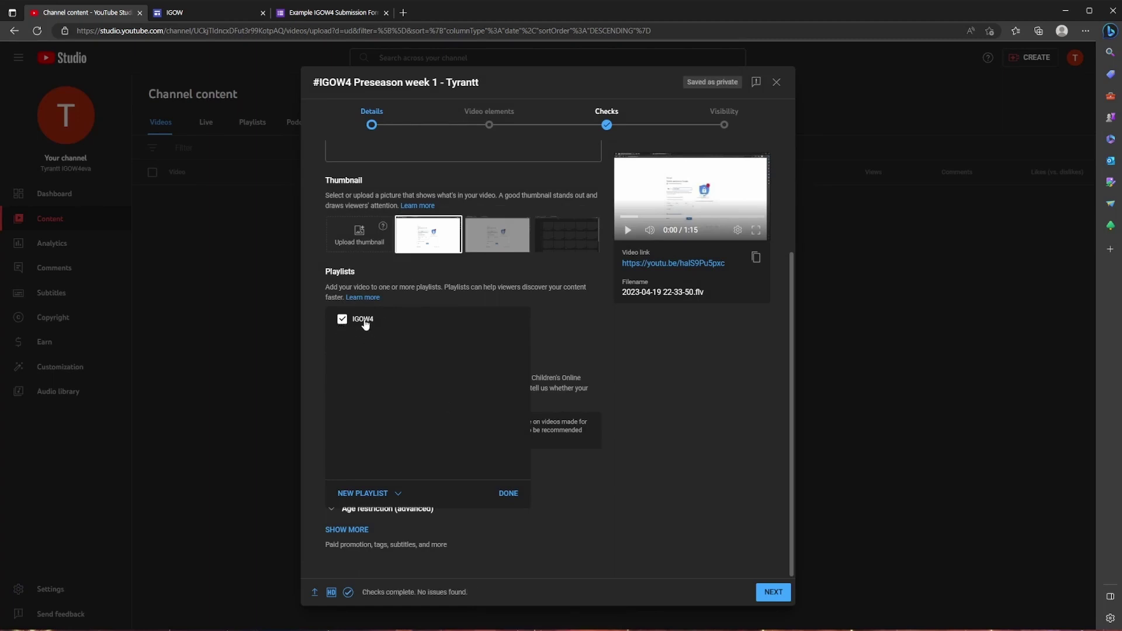
Confirm the IGOW4 playlist, mark the video not made for kids, and browse the expanded extra settings.
{"action": "left_click", "coordinate": [508, 494]}
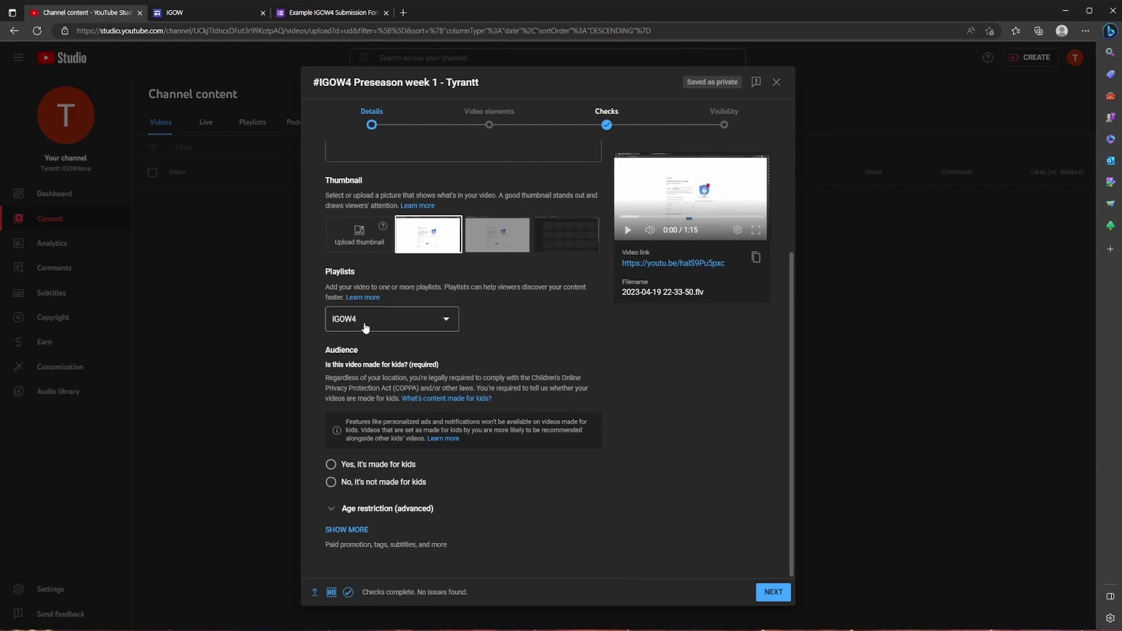
{"action": "left_click", "coordinate": [329, 484]}
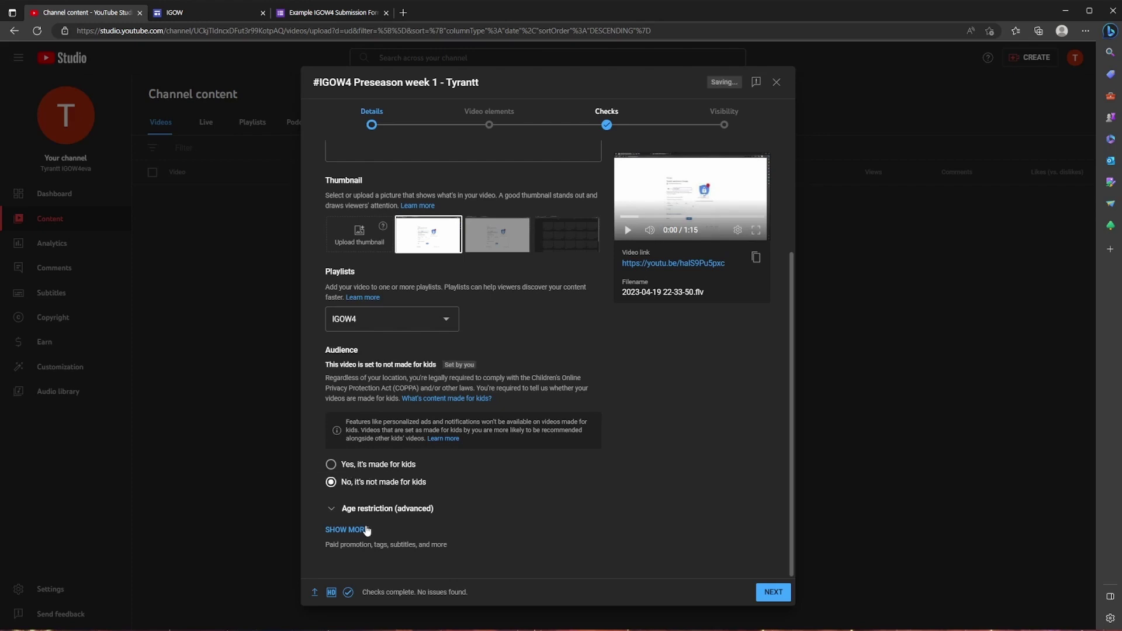
{"action": "left_click", "coordinate": [346, 529]}
{"action": "scroll", "coordinate": [432, 519], "scroll_direction": "down", "scroll_amount": 5}
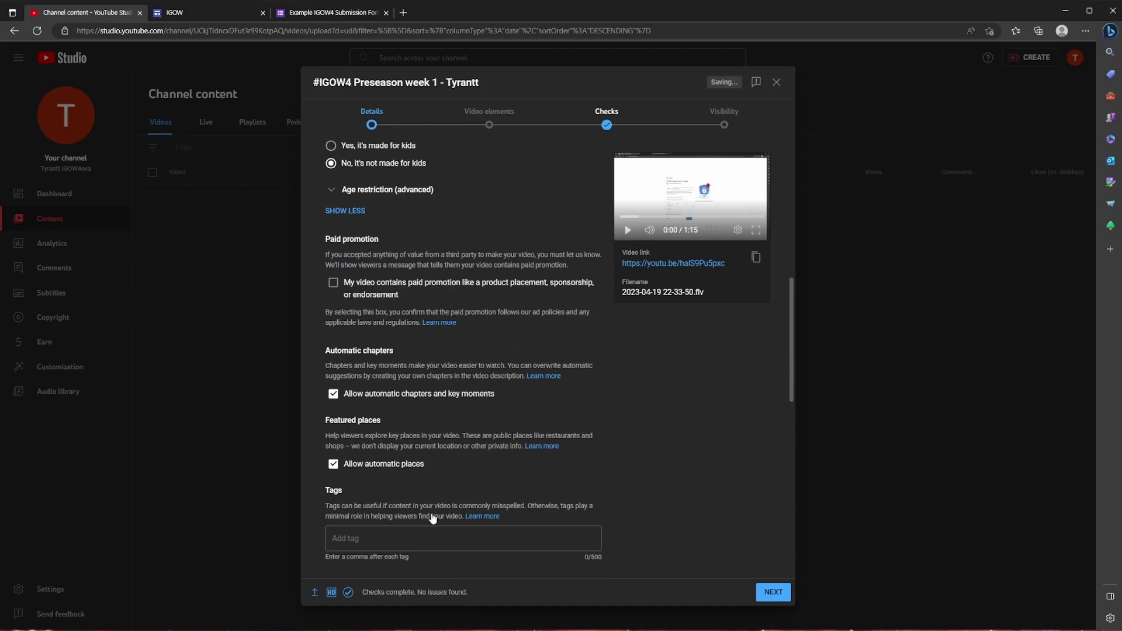
{"action": "scroll", "coordinate": [432, 519], "scroll_direction": "down", "scroll_amount": 3}
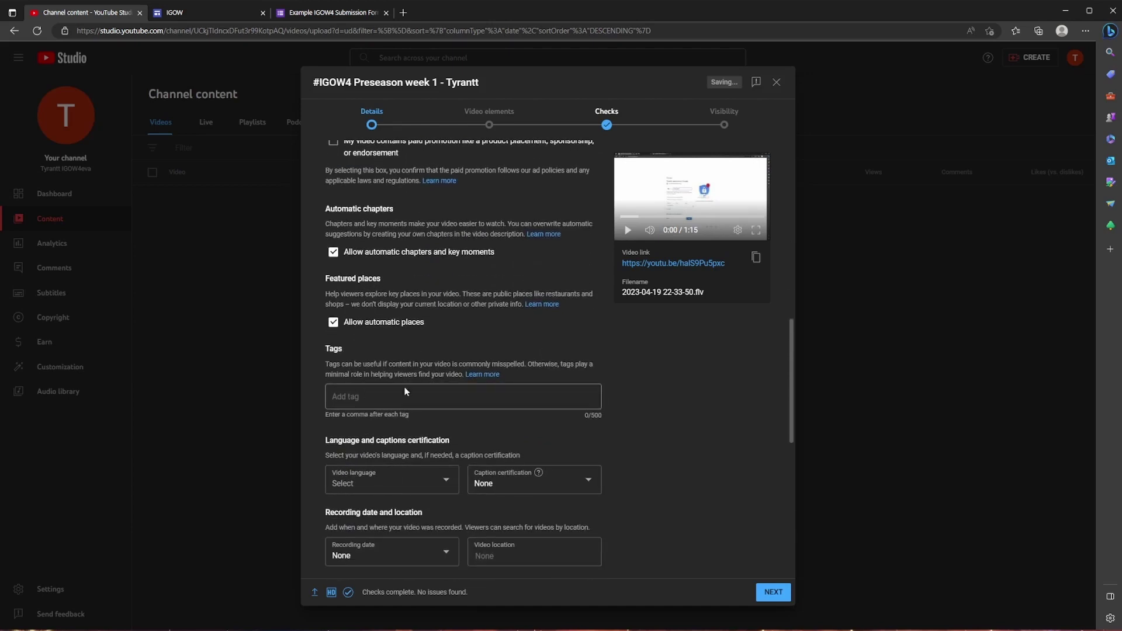
{"action": "scroll", "coordinate": [467, 389], "scroll_direction": "down", "scroll_amount": 2}
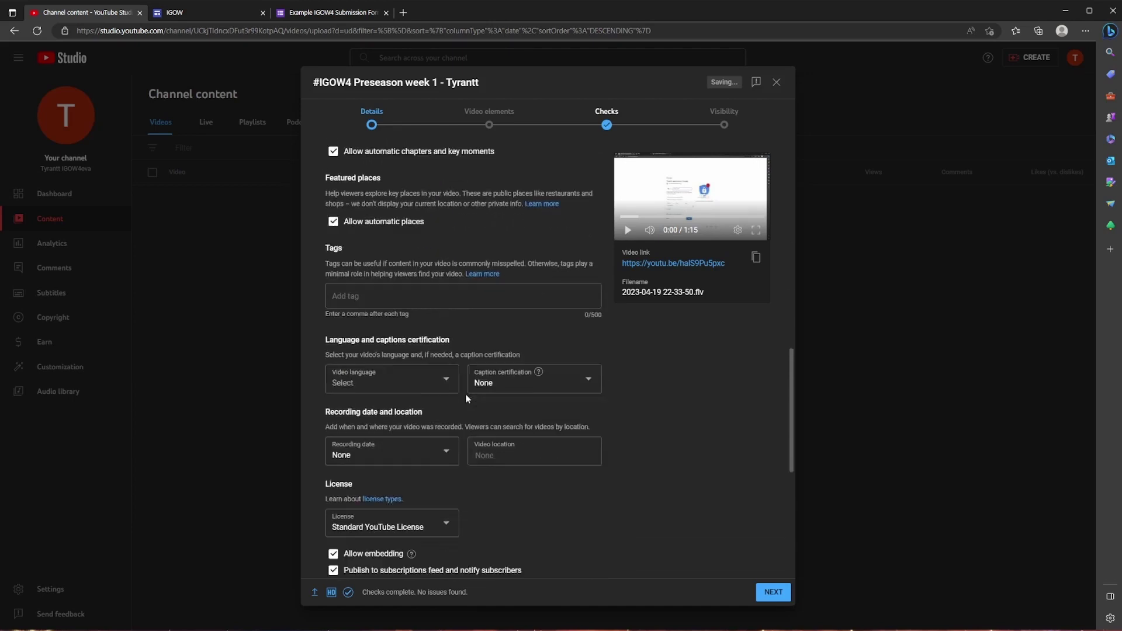
{"action": "scroll", "coordinate": [468, 398], "scroll_direction": "down", "scroll_amount": 1}
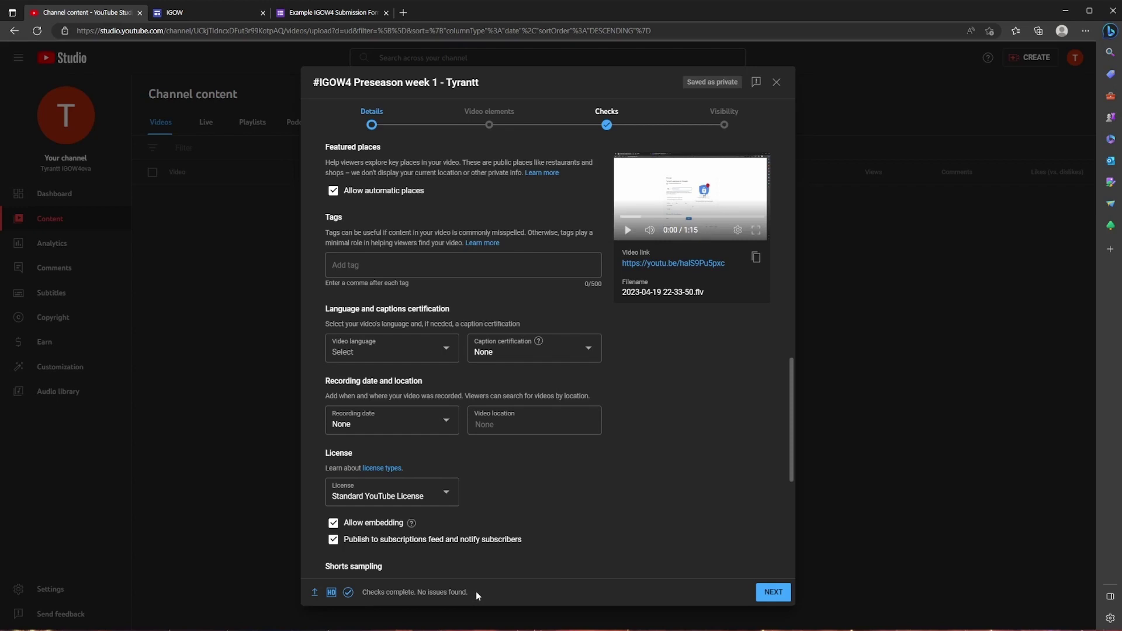
Advance the upload from Details to the Video elements stage.
{"action": "left_click", "coordinate": [775, 592]}
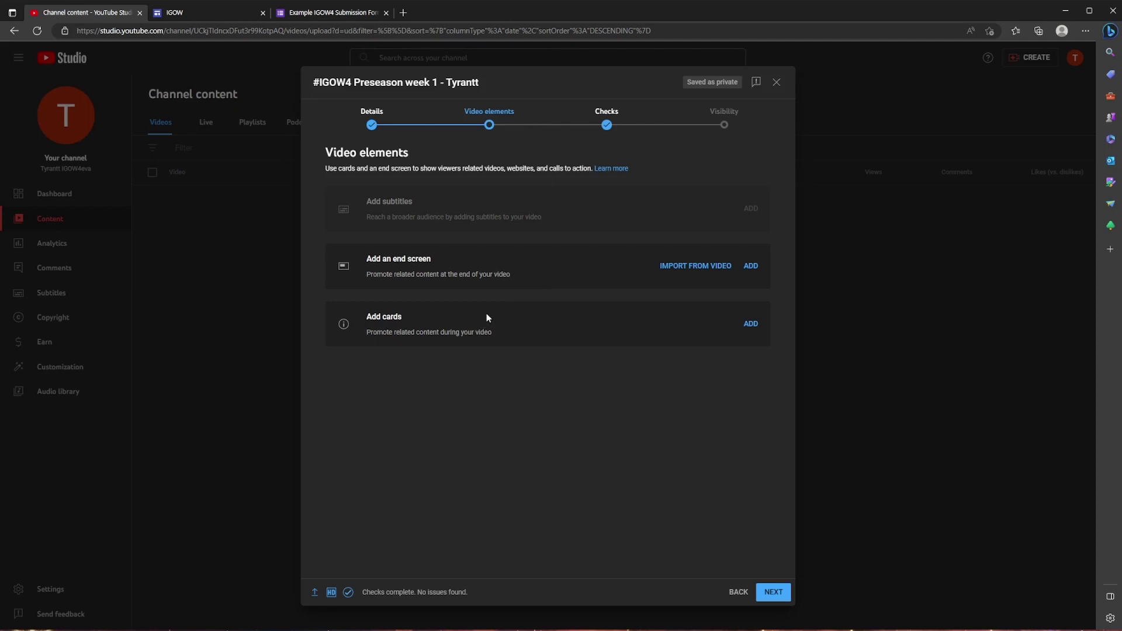
Advance to Checks, close the checks introduction, and review the 'No issues found' copyright result.
{"action": "left_click", "coordinate": [772, 594]}
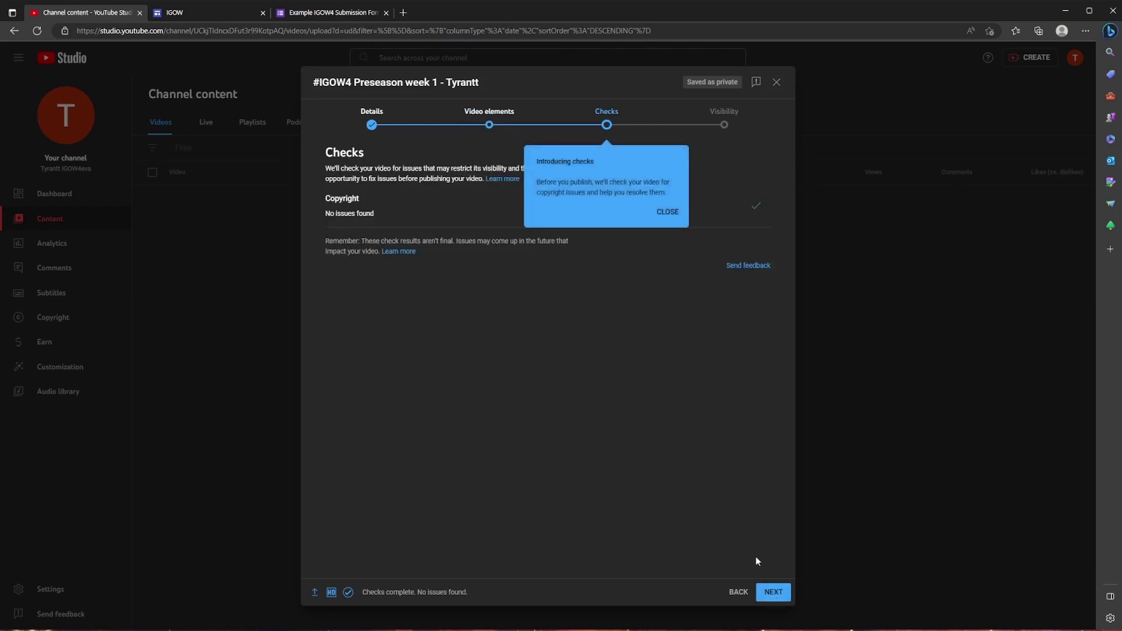
{"action": "left_click", "coordinate": [667, 213]}
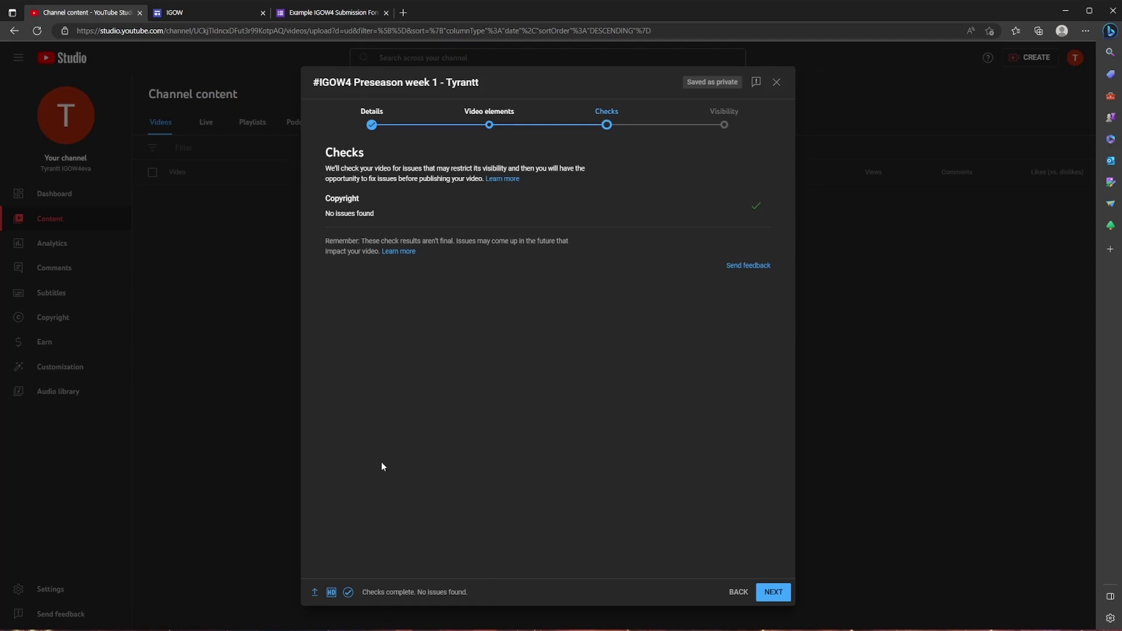
{"action": "left_click_drag", "start_coordinate": [319, 216], "coordinate": [385, 212]}
{"action": "left_click", "coordinate": [401, 234]}
On the Visibility stage, compare the Private, Unlisted and Schedule options, then settle on Public.
{"action": "left_click", "coordinate": [773, 592]}
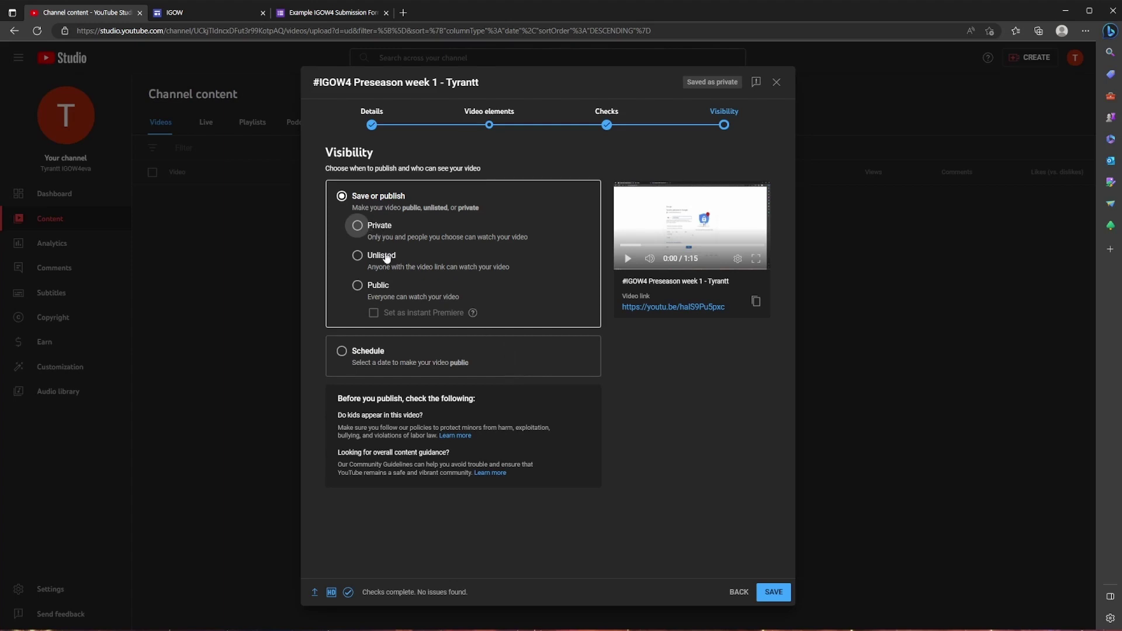
{"action": "left_click", "coordinate": [357, 286]}
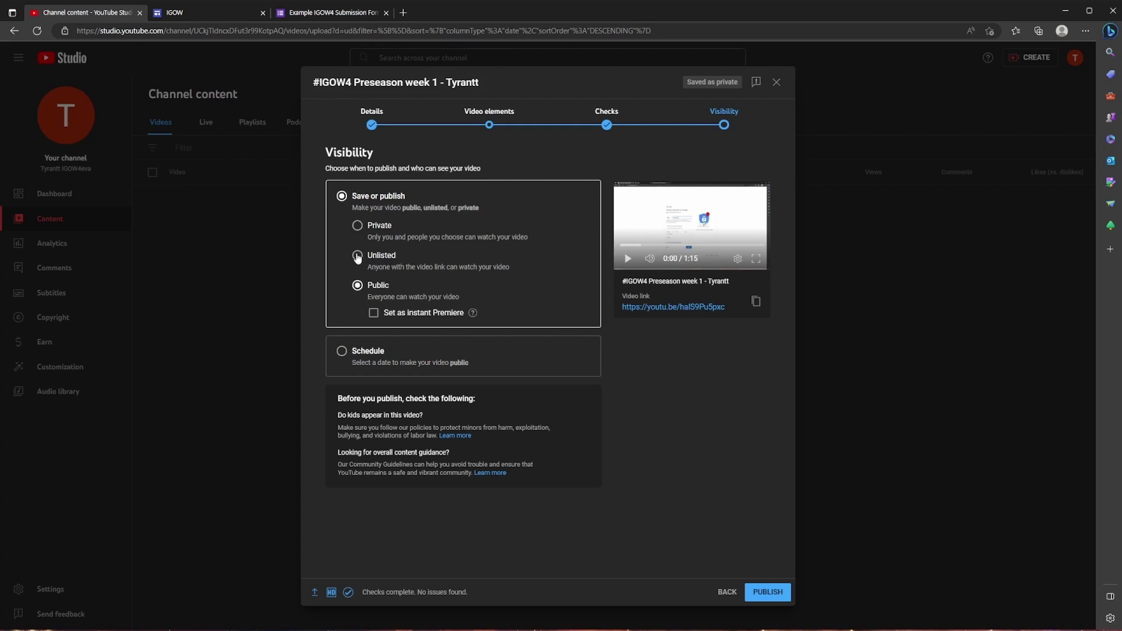
{"action": "left_click", "coordinate": [357, 257]}
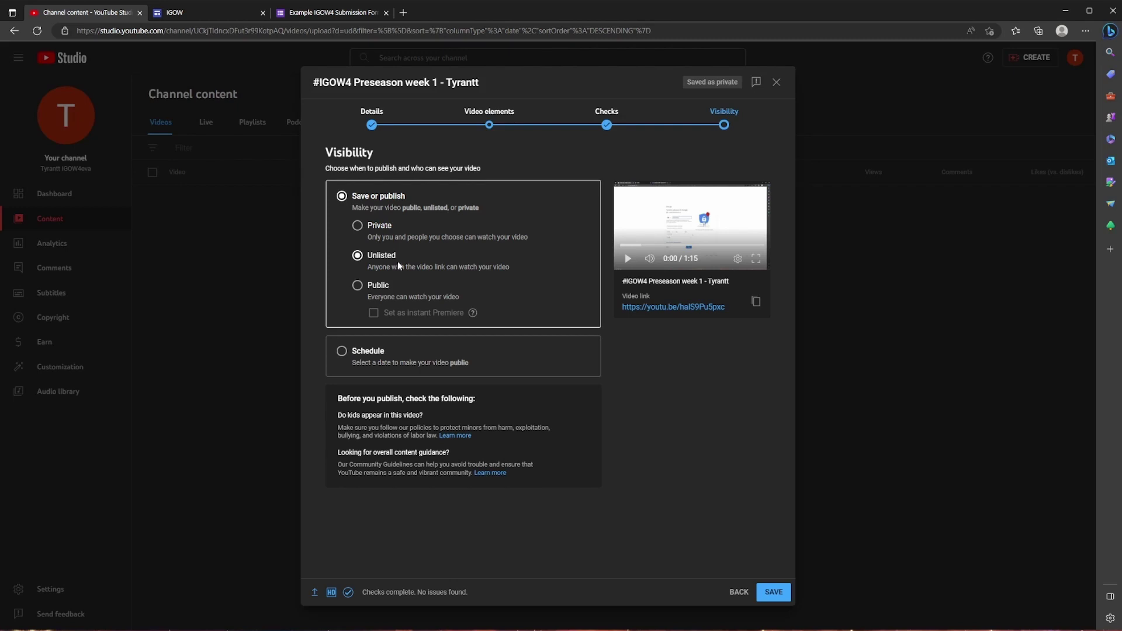
{"action": "left_click", "coordinate": [356, 227]}
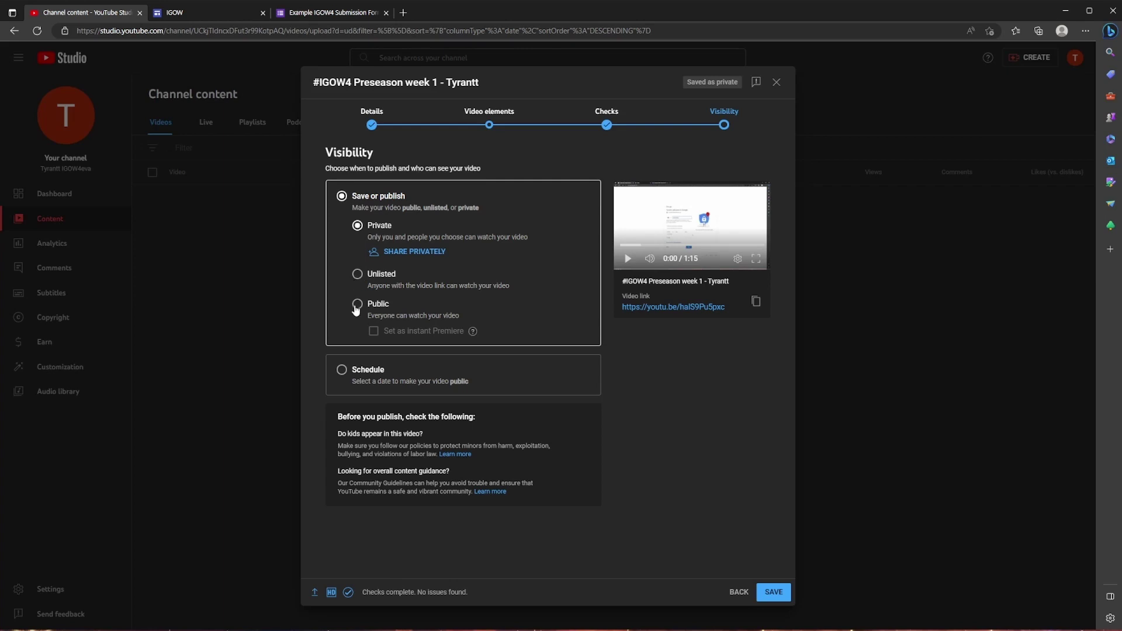
{"action": "left_click", "coordinate": [357, 274]}
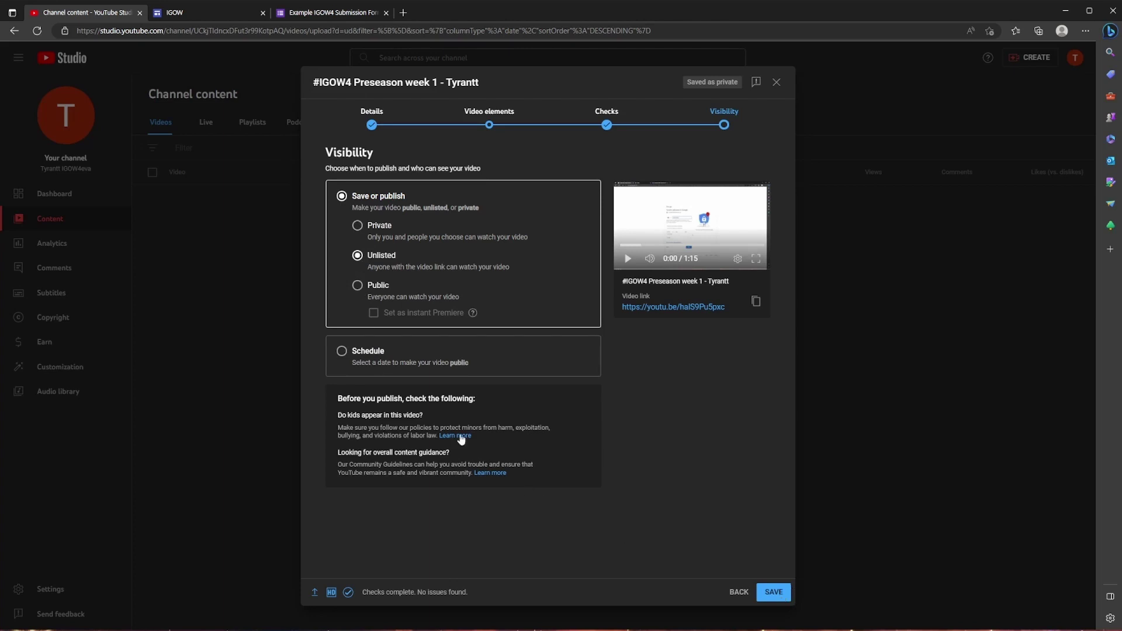
{"action": "left_click", "coordinate": [342, 350]}
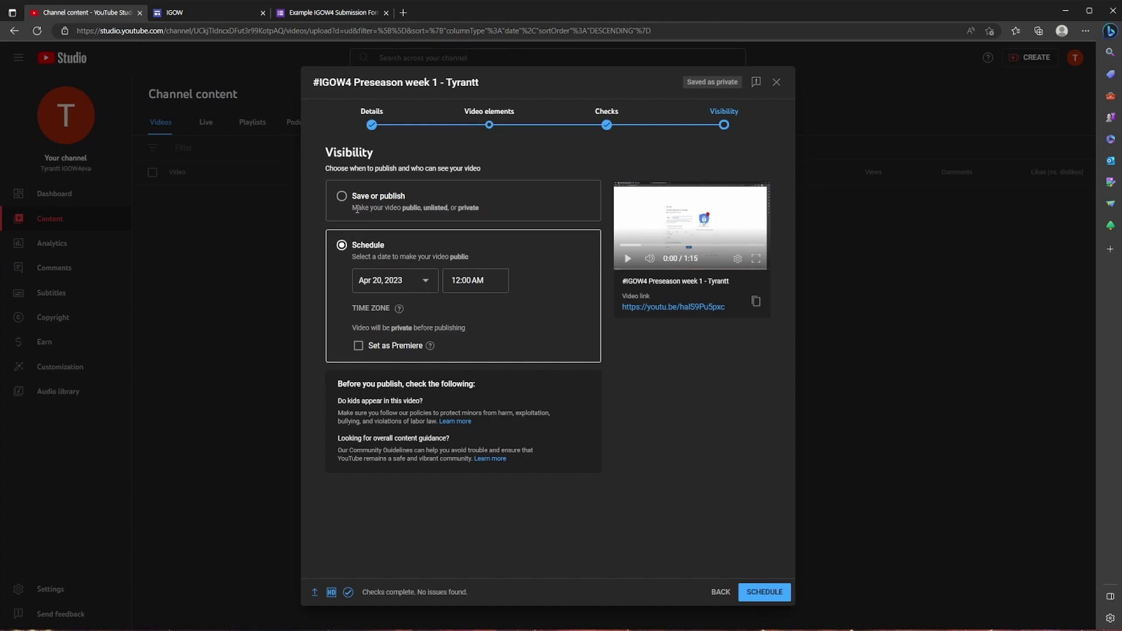
{"action": "left_click", "coordinate": [342, 196]}
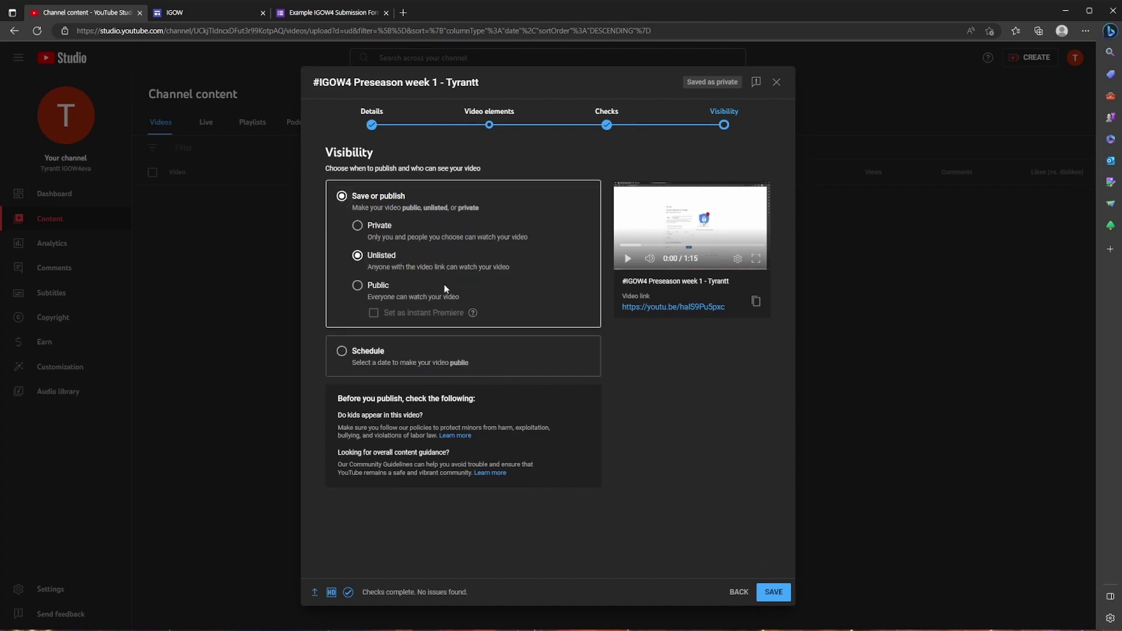
{"action": "left_click", "coordinate": [368, 287]}
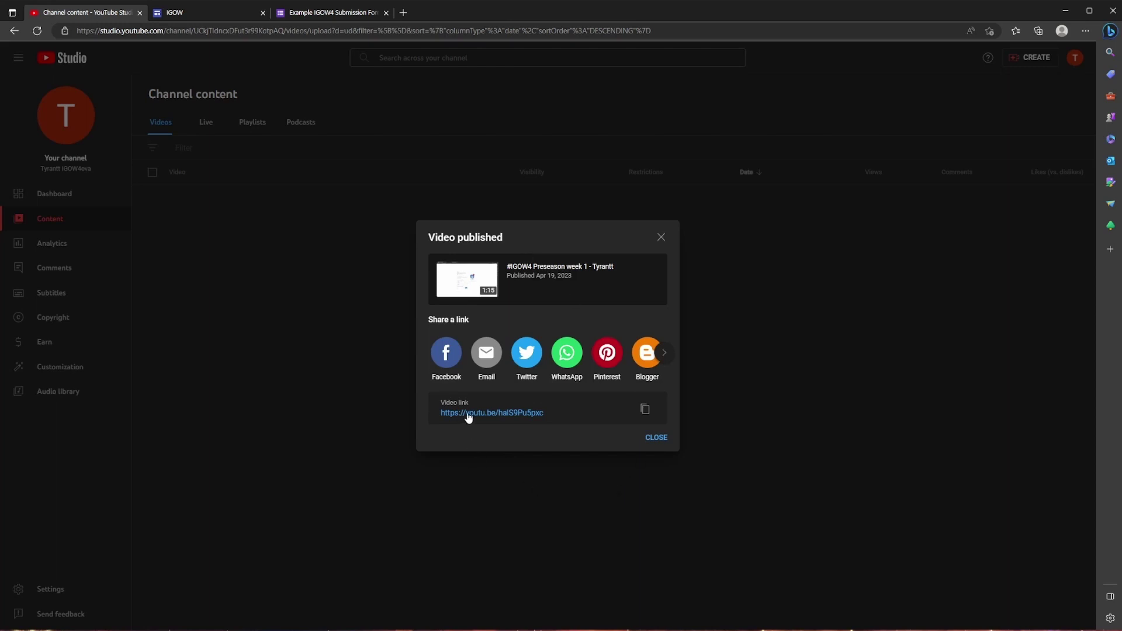
Copy the published video's link and close the Video published dialog.
{"action": "left_click", "coordinate": [646, 413]}
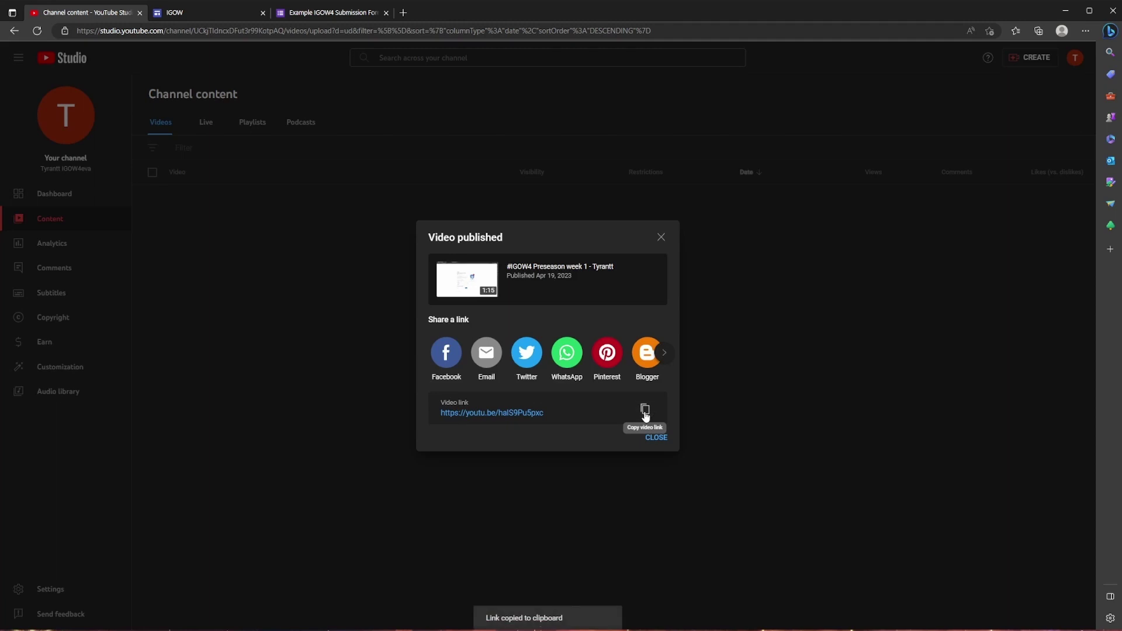
{"action": "left_click", "coordinate": [656, 438]}
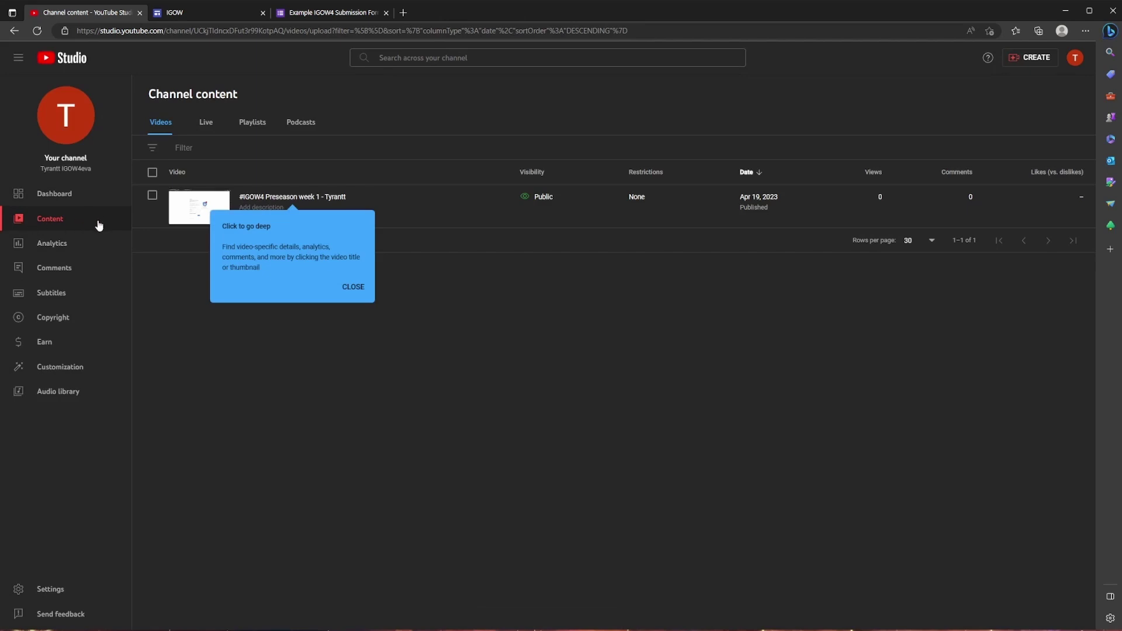
Dismiss the tip card, copy the shareable link from the video's Options menu, and close the search tip.
{"action": "left_click", "coordinate": [365, 286]}
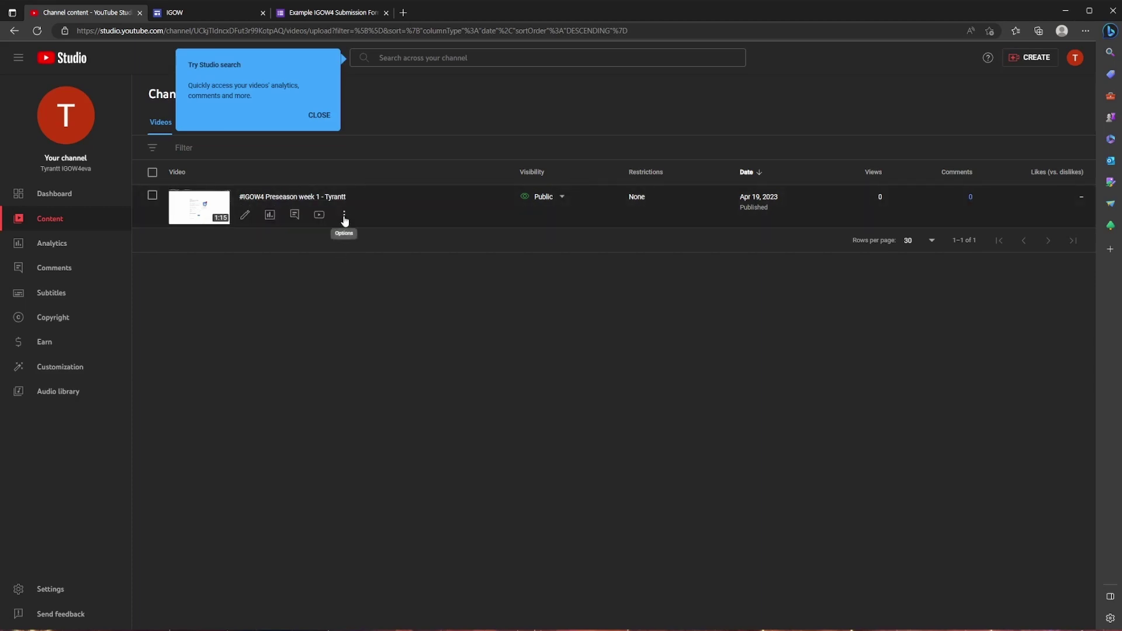
{"action": "left_click", "coordinate": [345, 219]}
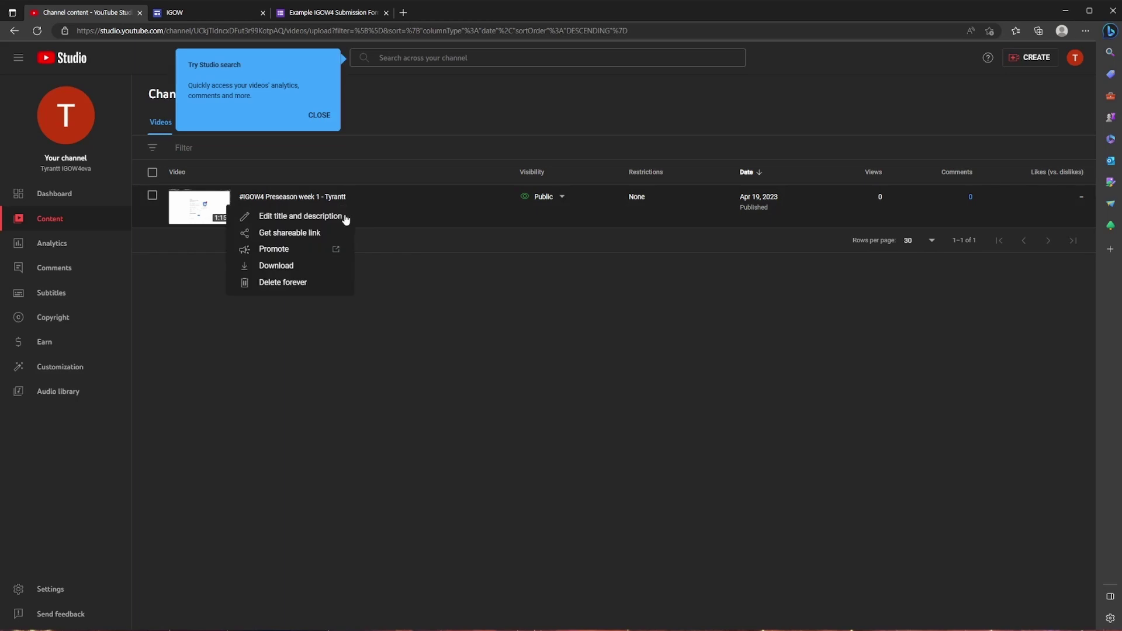
{"action": "left_click", "coordinate": [314, 234]}
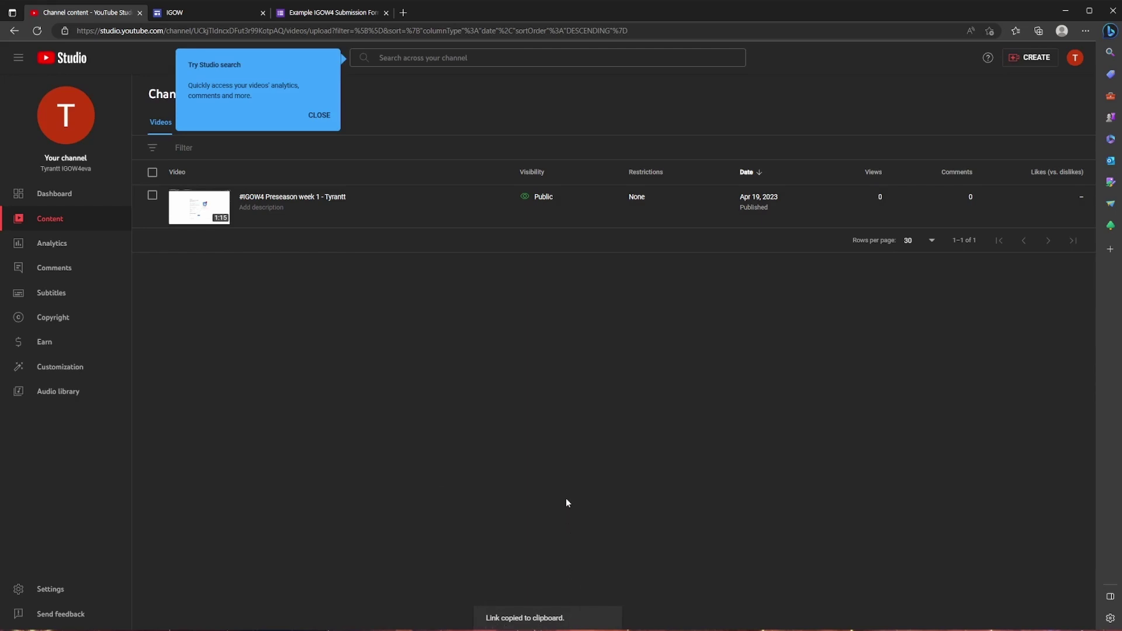
{"action": "left_click", "coordinate": [319, 115]}
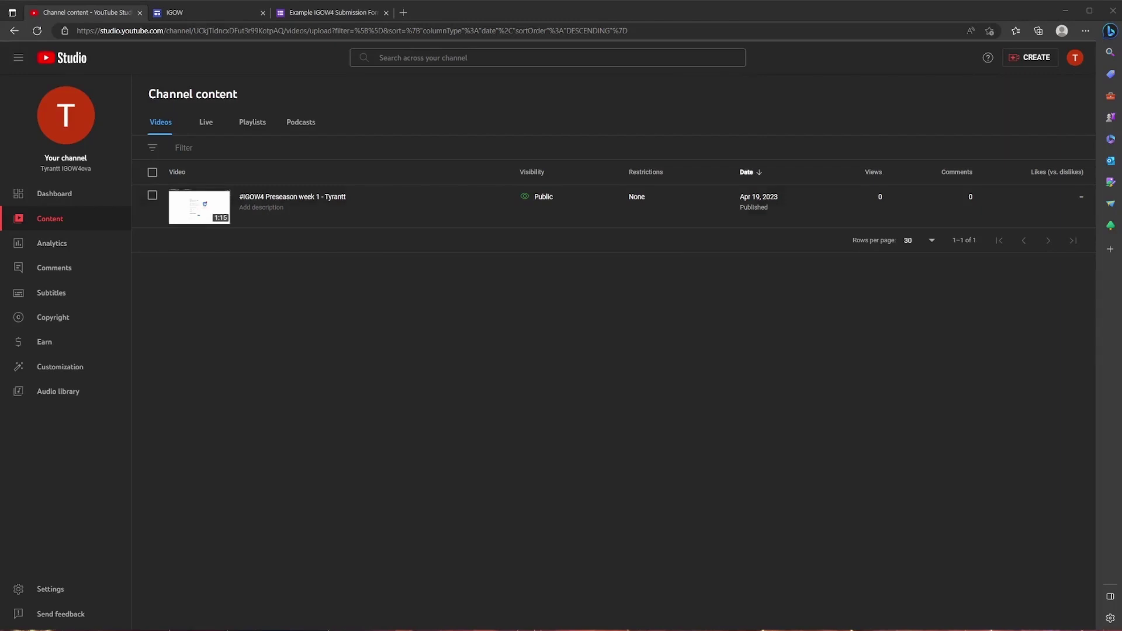
Load igow.co in the IGOW tab, open its Submissions page, then switch to the IGOW4 form tab.
{"action": "left_click", "coordinate": [199, 12]}
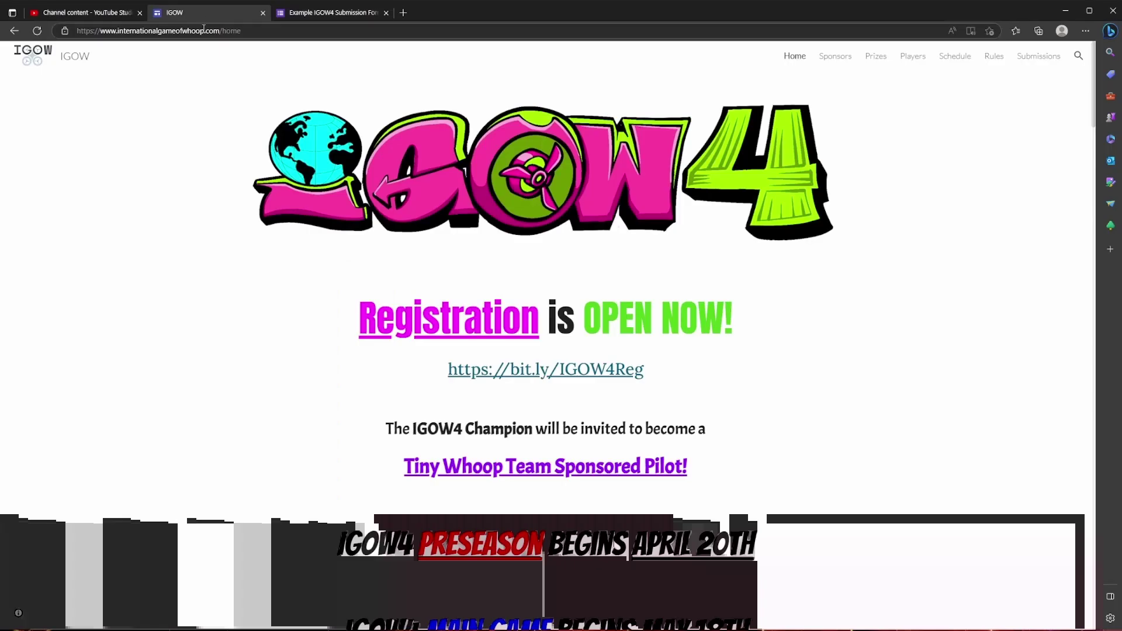
{"action": "left_click", "coordinate": [951, 29]}
{"action": "type", "text": "igow.co"}
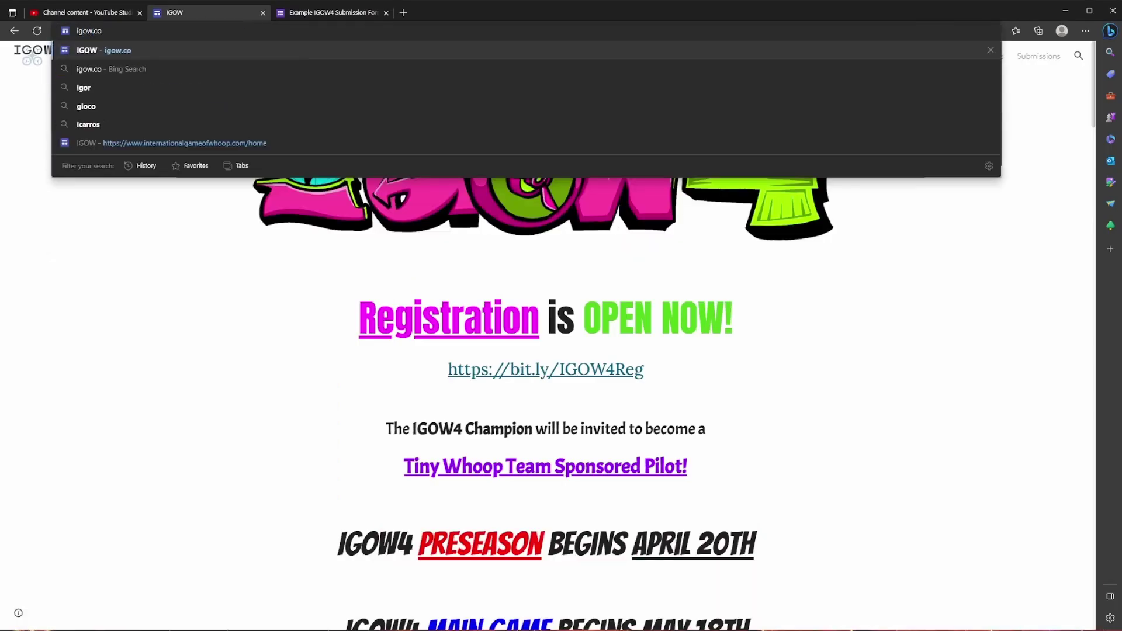
{"action": "key", "text": "Return"}
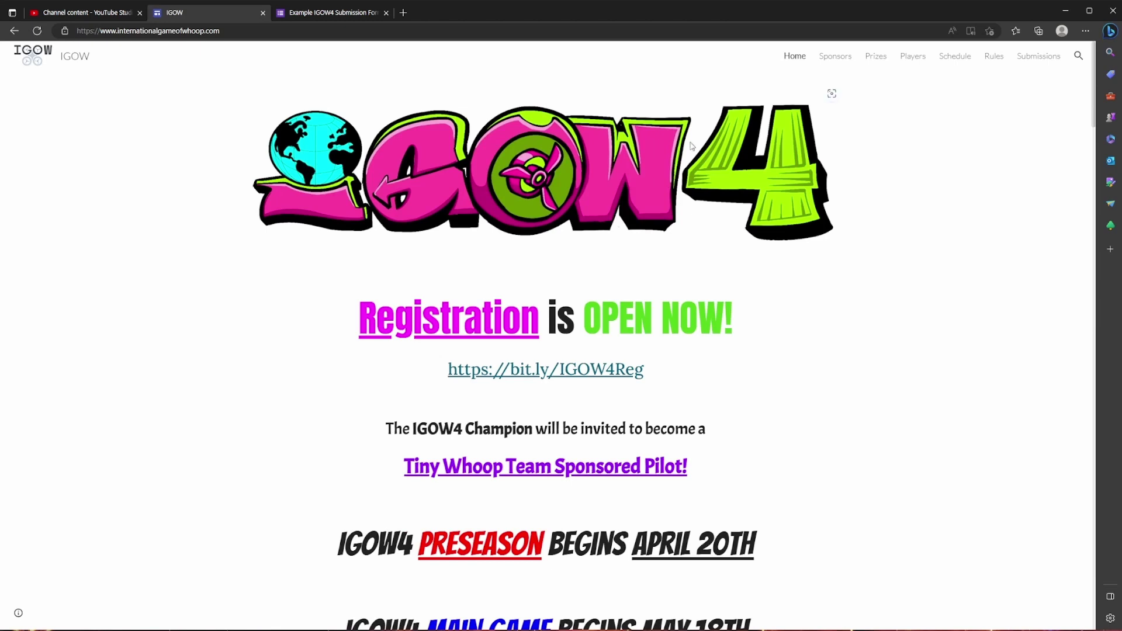
{"action": "left_click", "coordinate": [1039, 59]}
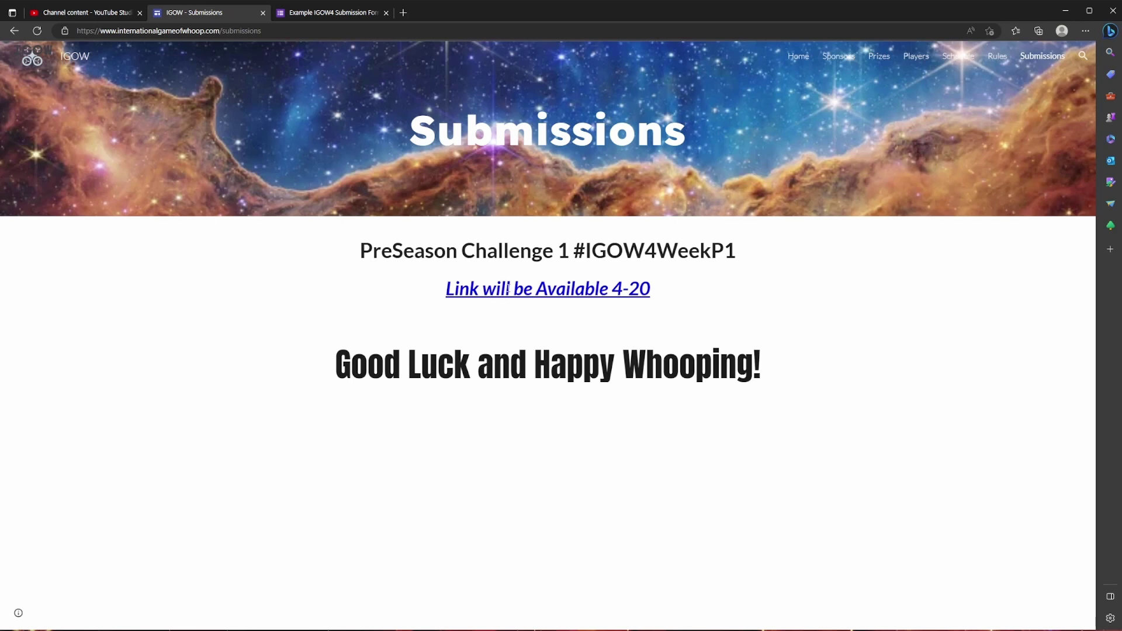
{"action": "left_click", "coordinate": [332, 14]}
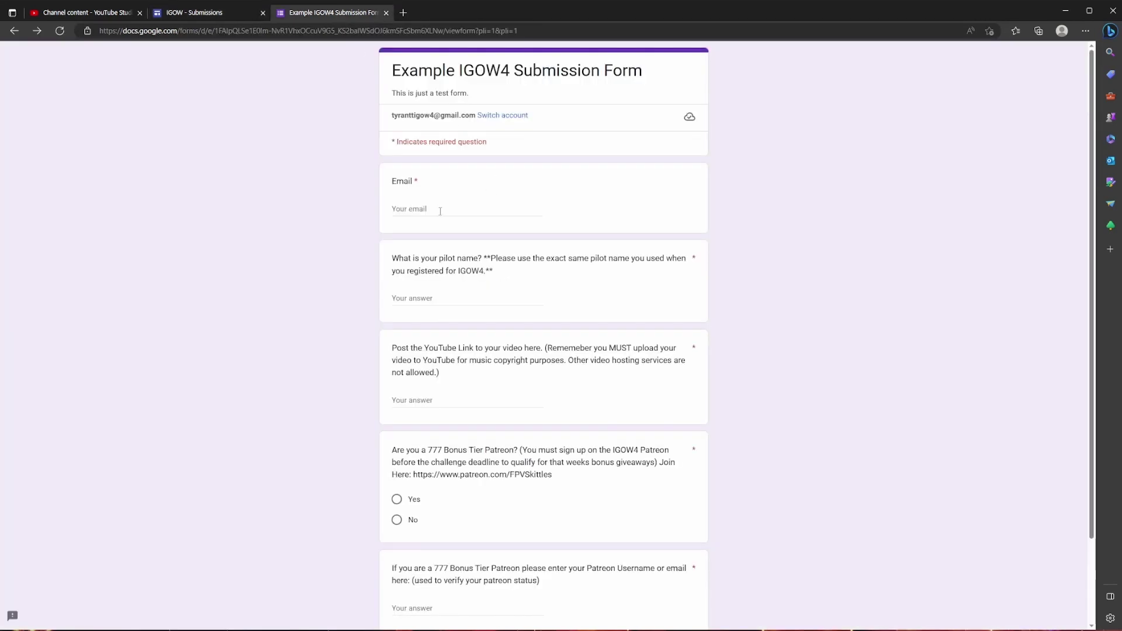
Fill in the Email answer with the contact's e-mail address.
{"action": "left_click", "coordinate": [468, 209]}
{"action": "scroll", "coordinate": [440, 209], "scroll_direction": "down", "scroll_amount": 1}
{"action": "scroll", "coordinate": [440, 210], "scroll_direction": "down", "scroll_amount": 1}
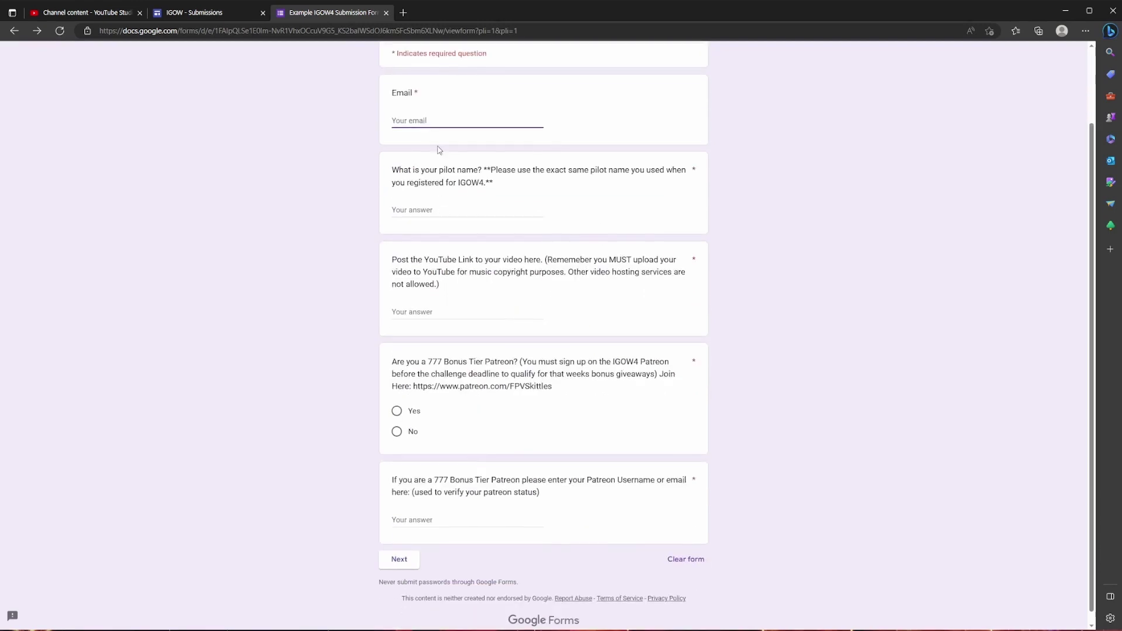
Enter the pilot name and paste the copied YouTube video link into the link answer.
{"action": "left_click", "coordinate": [446, 213]}
{"action": "type", "text": "Tyrantt"}
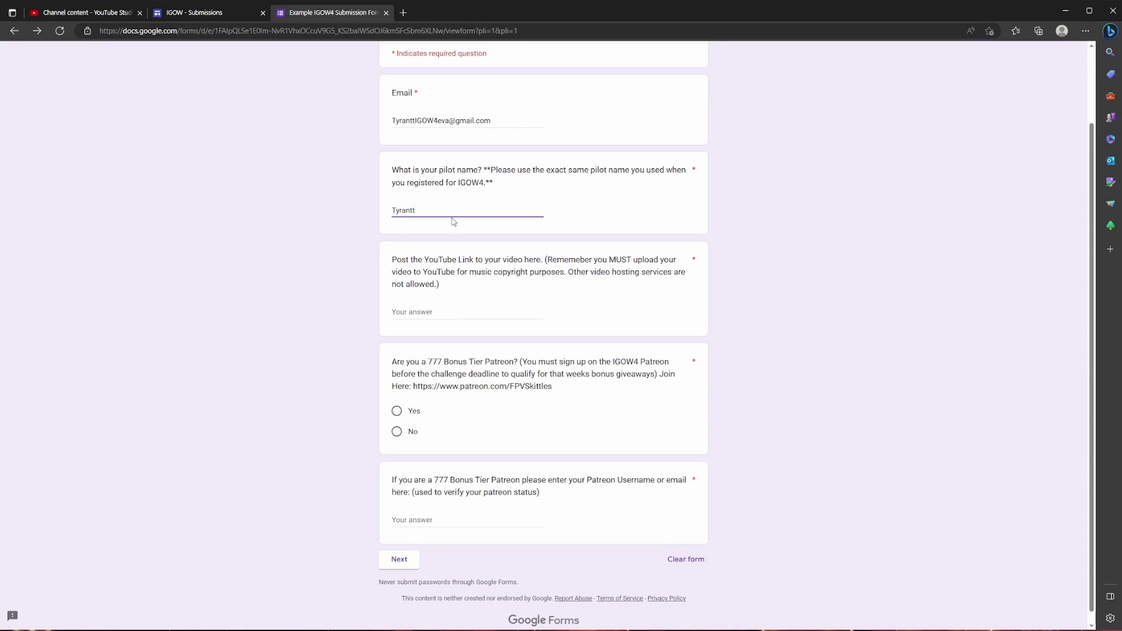
{"action": "scroll", "coordinate": [443, 245], "scroll_direction": "down", "scroll_amount": 1}
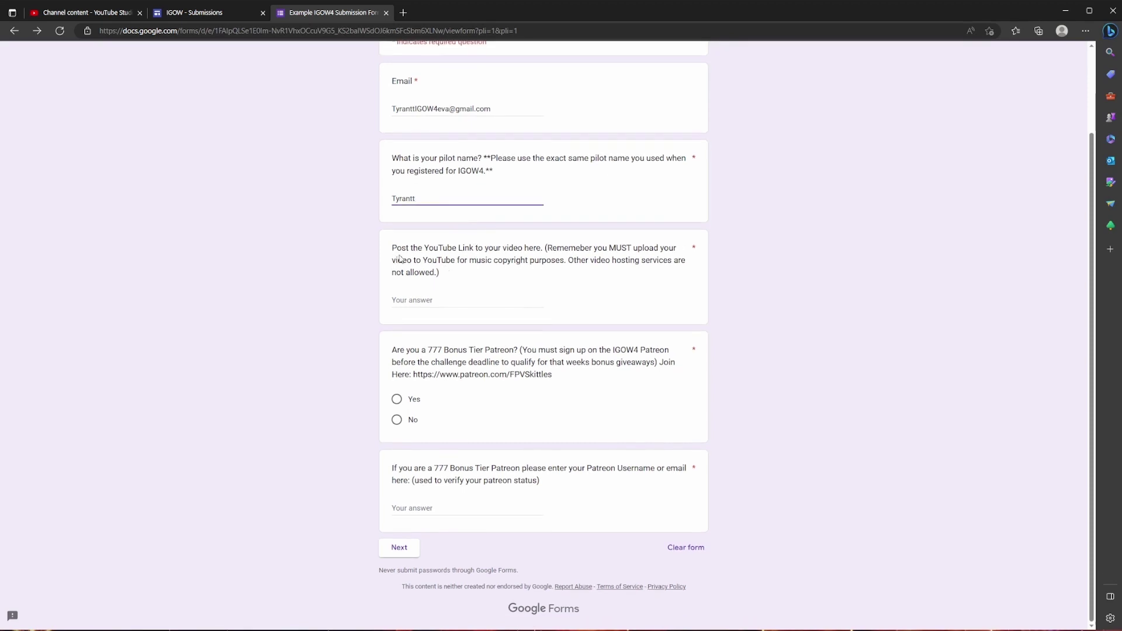
{"action": "left_click", "coordinate": [430, 301]}
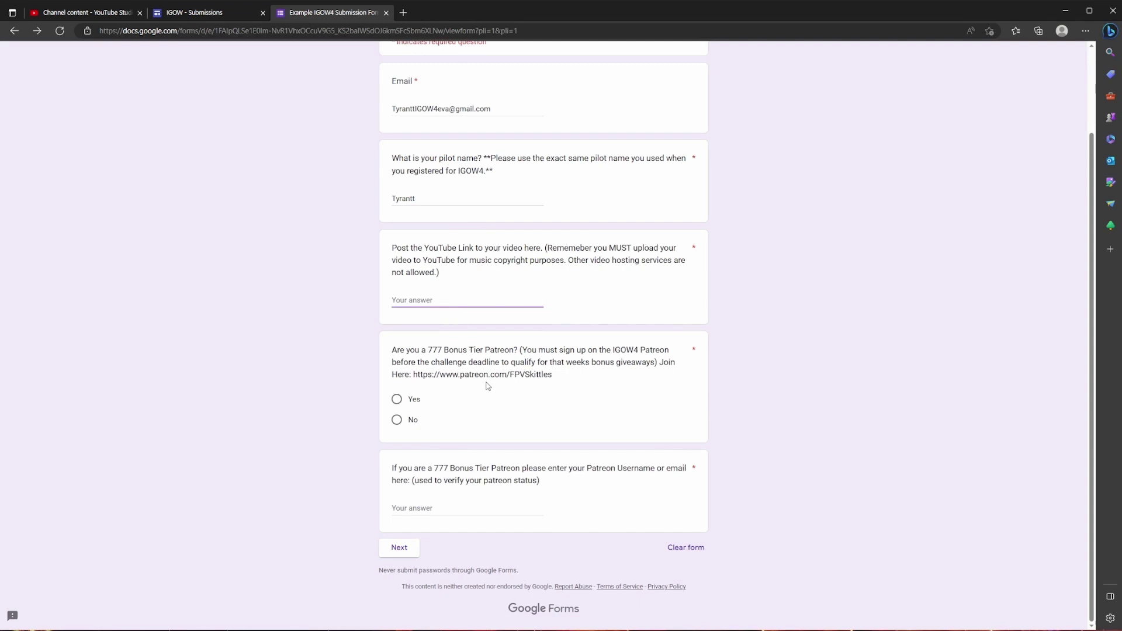
{"action": "key", "text": "ctrl+v"}
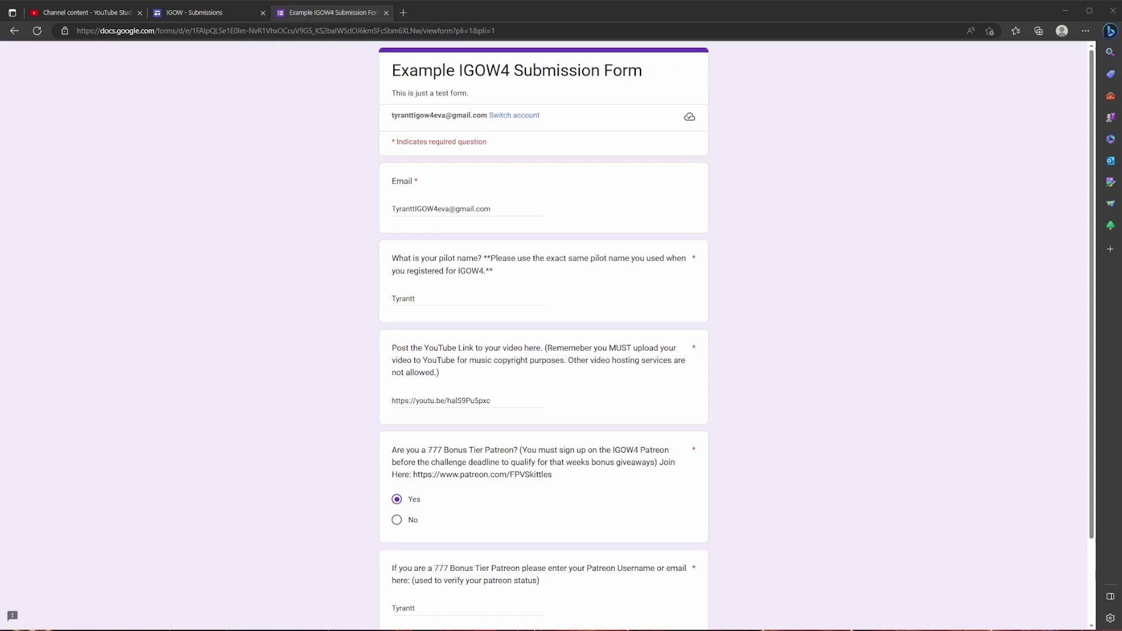
Deselect the Patreon username answer and continue to the form's next section.
{"action": "scroll", "coordinate": [543, 336], "scroll_direction": "down", "scroll_amount": 2}
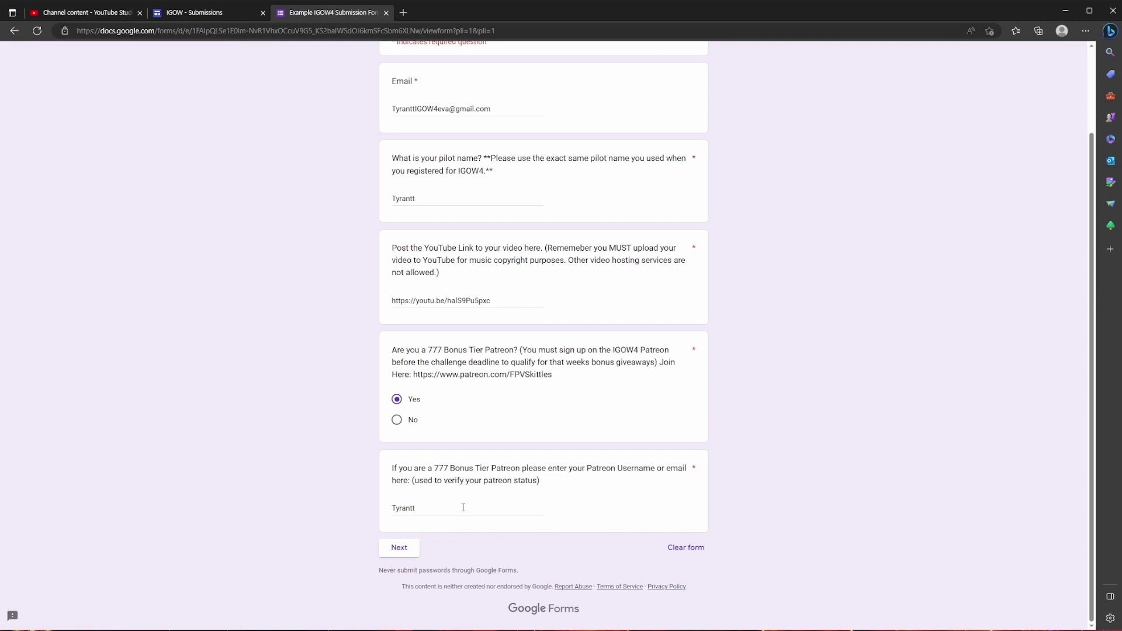
{"action": "left_click_drag", "start_coordinate": [421, 509], "coordinate": [371, 511]}
{"action": "left_click", "coordinate": [371, 511]}
{"action": "left_click", "coordinate": [402, 547]}
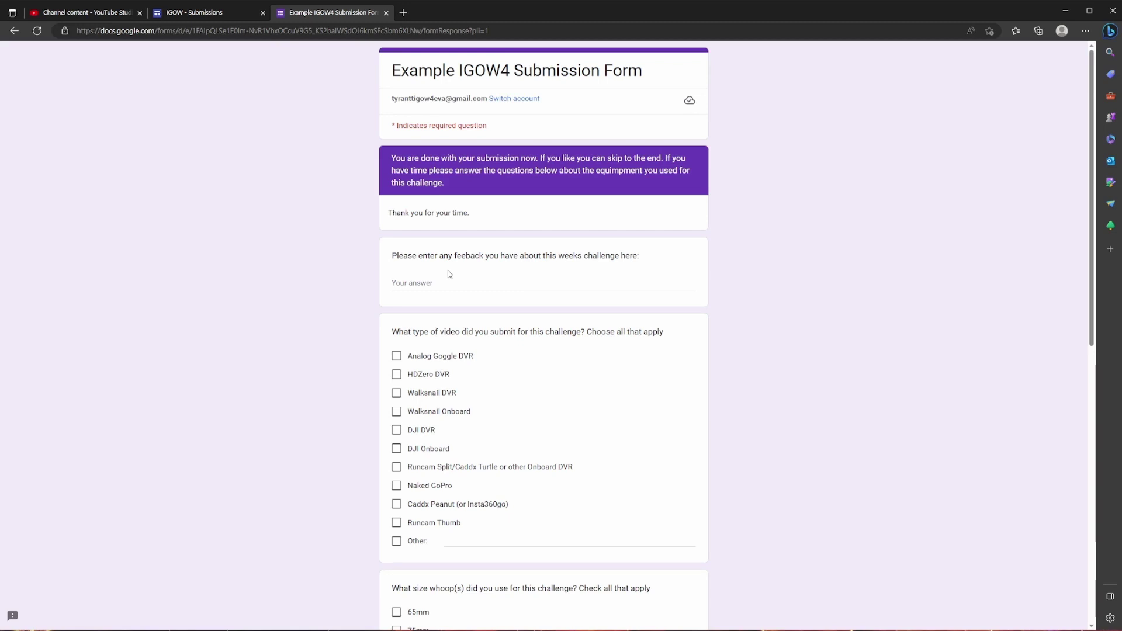
Tick HDZero DVR as the video type, 75mm as the whoop size and 45mm props.
{"action": "scroll", "coordinate": [429, 279], "scroll_direction": "down", "scroll_amount": 1}
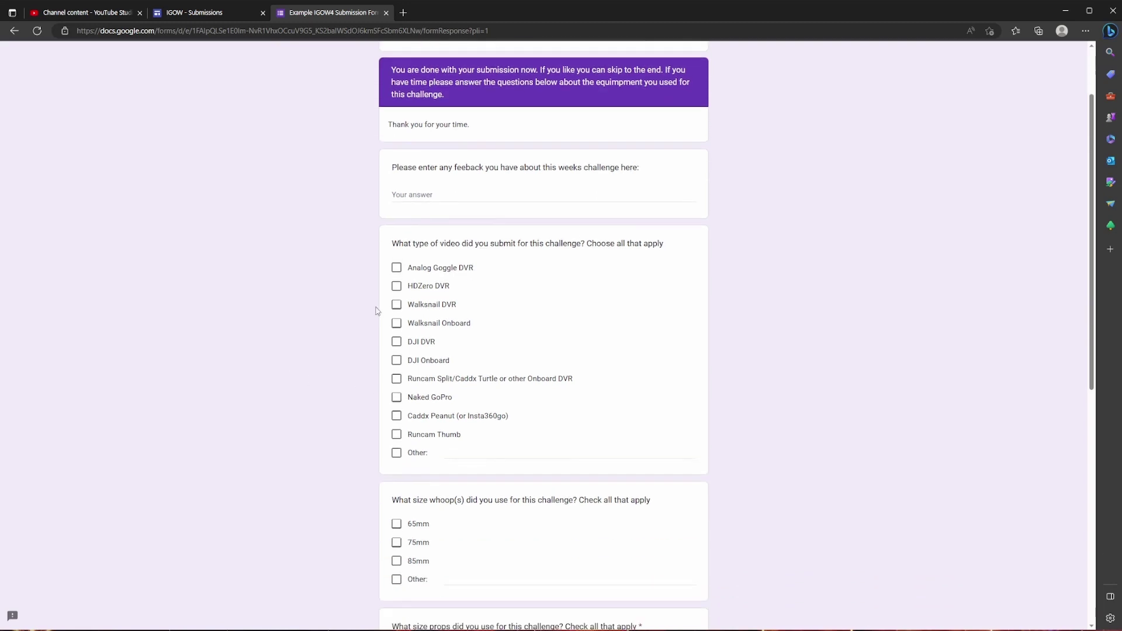
{"action": "left_click", "coordinate": [457, 194]}
{"action": "scroll", "coordinate": [476, 288], "scroll_direction": "down", "scroll_amount": 1}
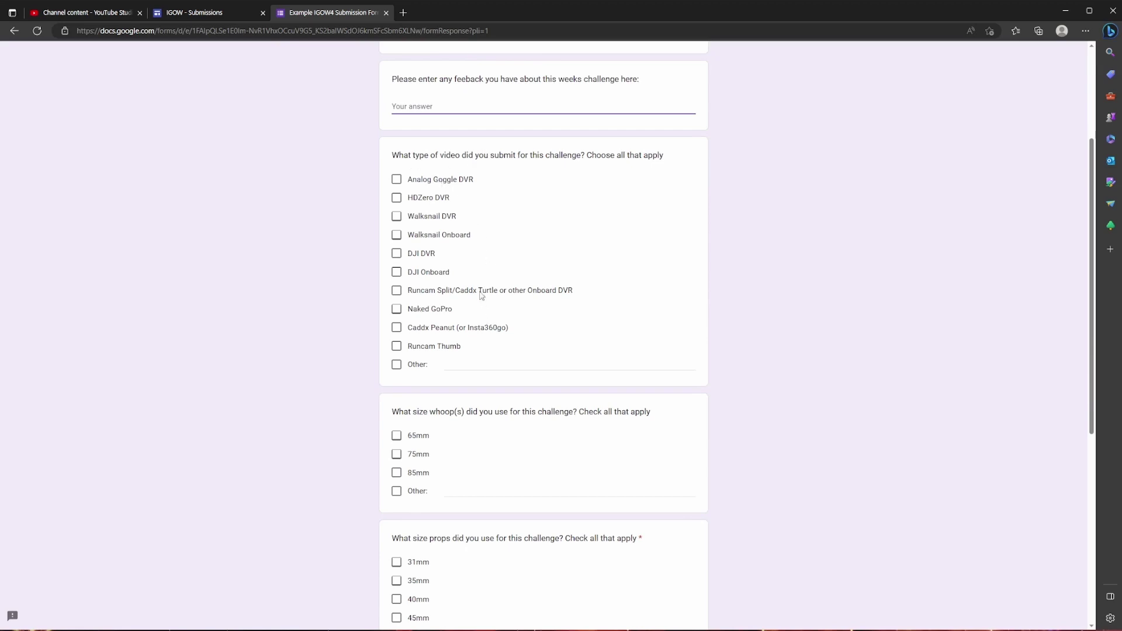
{"action": "scroll", "coordinate": [486, 283], "scroll_direction": "up", "scroll_amount": 1}
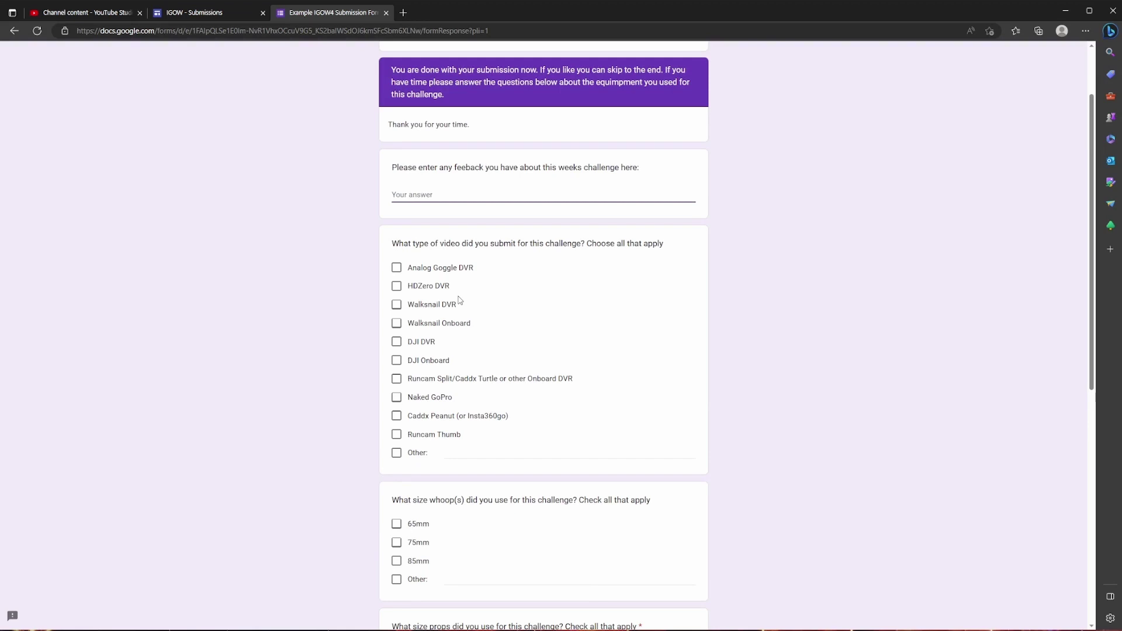
{"action": "left_click", "coordinate": [397, 287]}
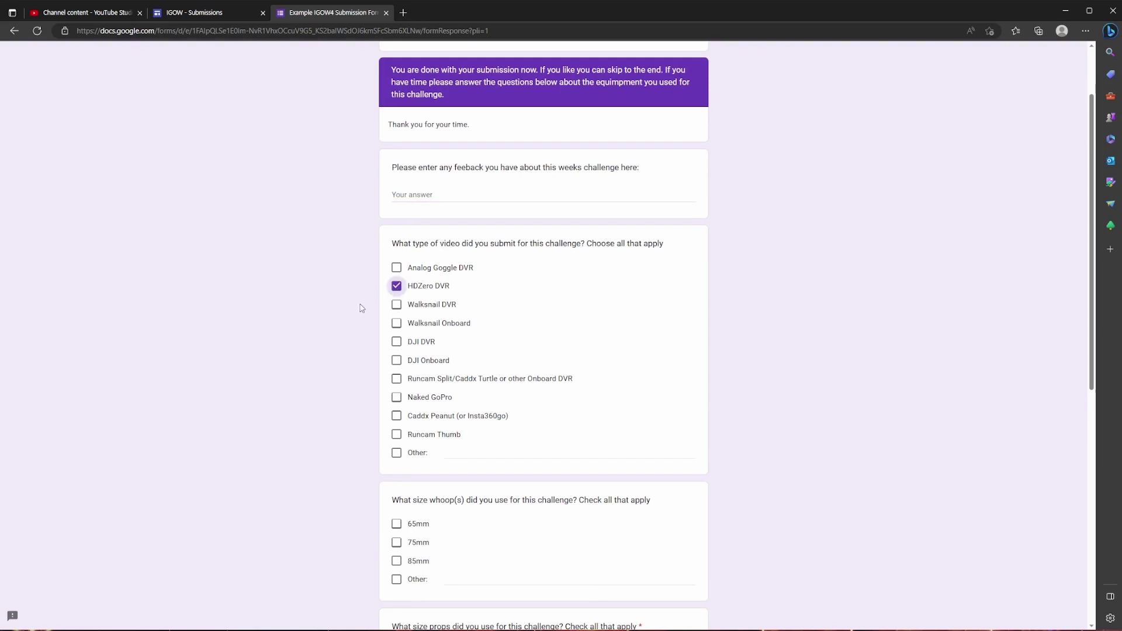
{"action": "scroll", "coordinate": [362, 308], "scroll_direction": "down", "scroll_amount": 3}
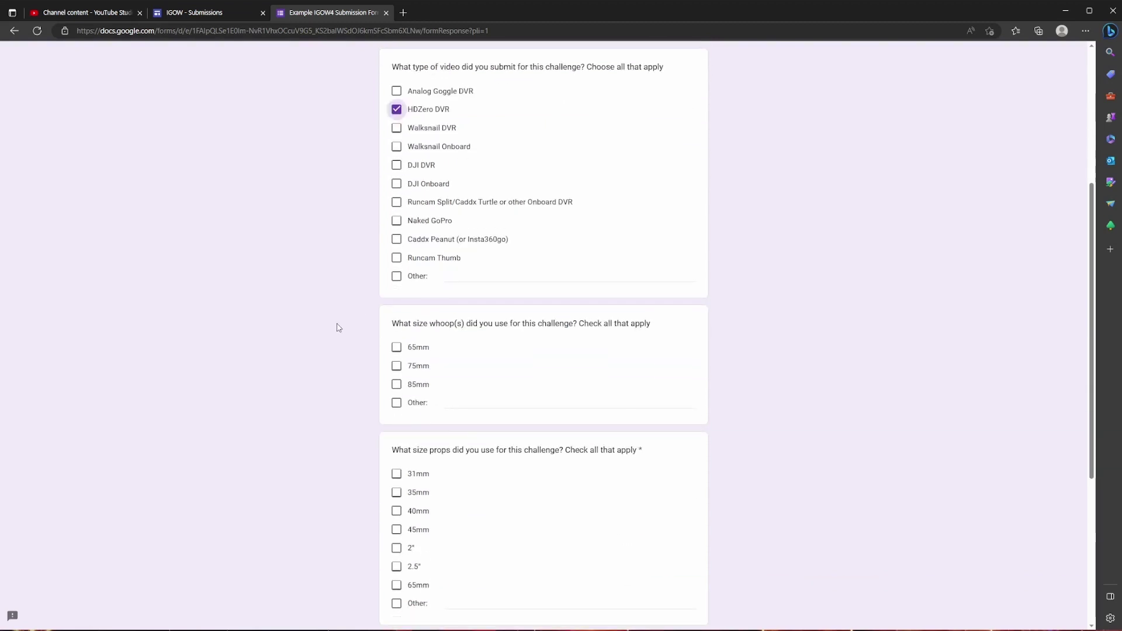
{"action": "scroll", "coordinate": [338, 328], "scroll_direction": "down", "scroll_amount": 2}
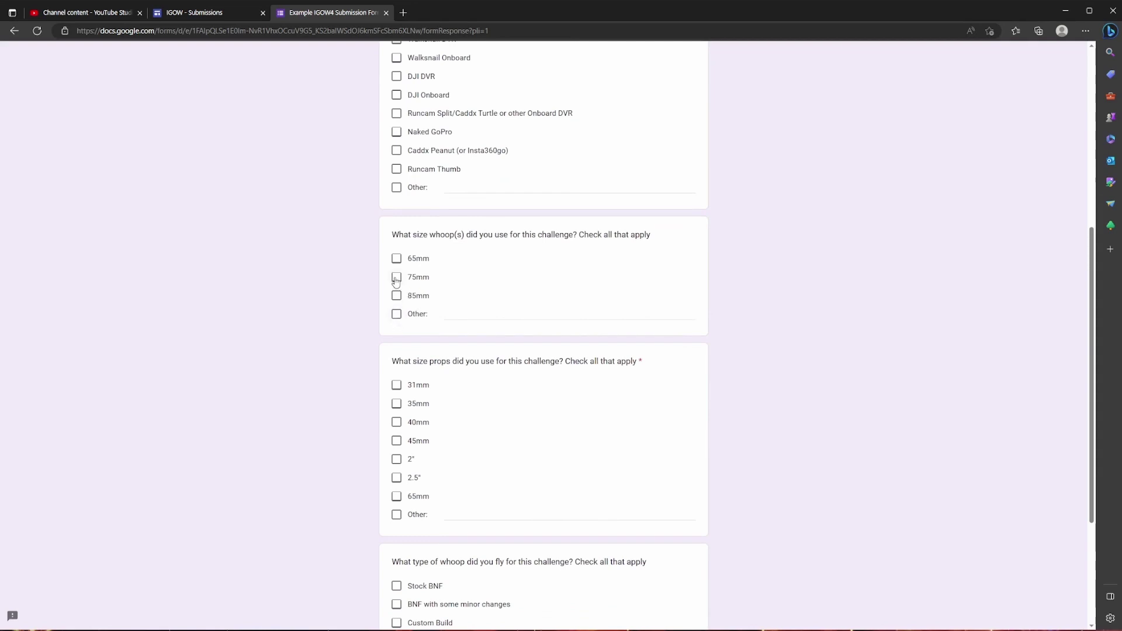
{"action": "left_click", "coordinate": [396, 279]}
{"action": "scroll", "coordinate": [349, 326], "scroll_direction": "down", "scroll_amount": 2}
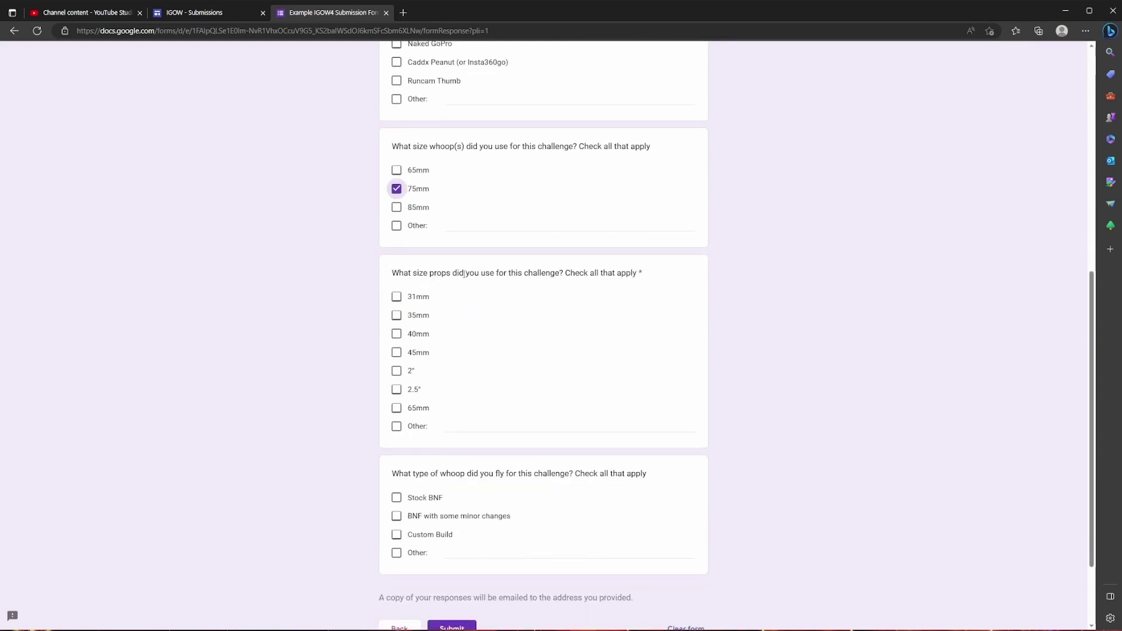
{"action": "left_click", "coordinate": [396, 356]}
{"action": "scroll", "coordinate": [409, 357], "scroll_direction": "down", "scroll_amount": 1}
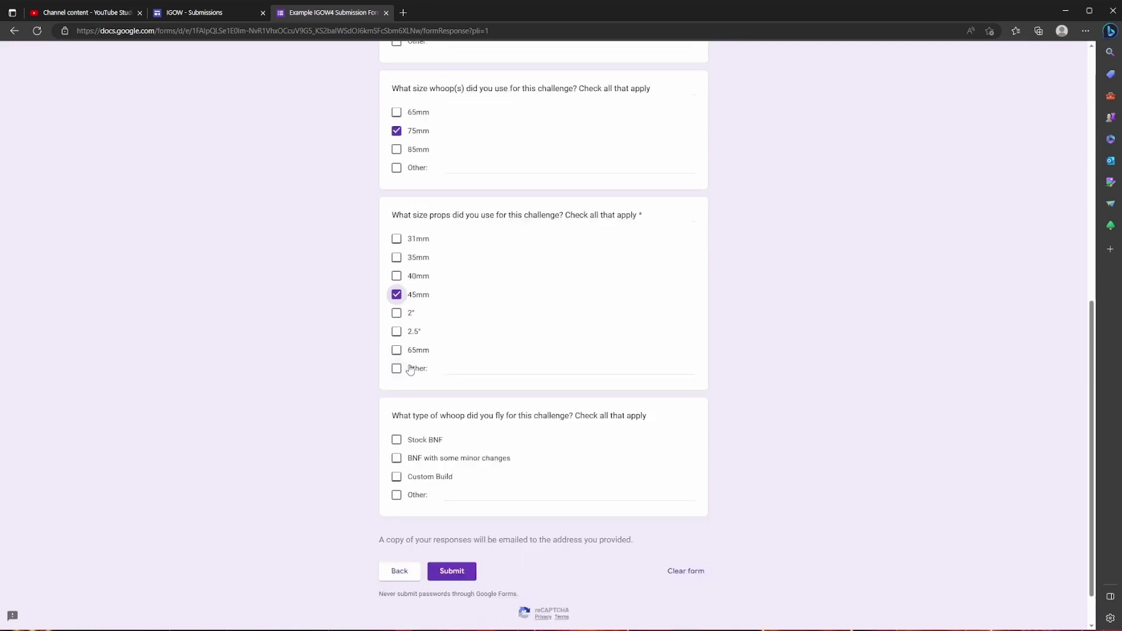
{"action": "scroll", "coordinate": [411, 370], "scroll_direction": "down", "scroll_amount": 1}
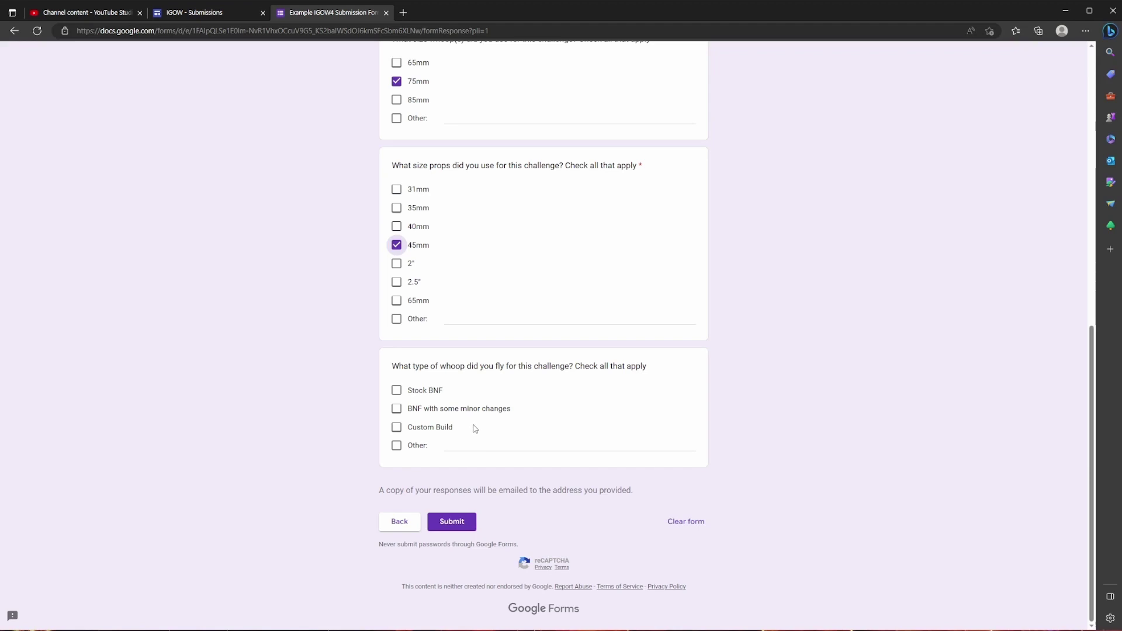
Choose Custom Build as the whoop type, submit the form, and pass the motorcycle-tile reCAPTCHA.
{"action": "left_click", "coordinate": [400, 431]}
{"action": "left_click", "coordinate": [462, 521]}
{"action": "scroll", "coordinate": [575, 383], "scroll_direction": "up", "scroll_amount": 2}
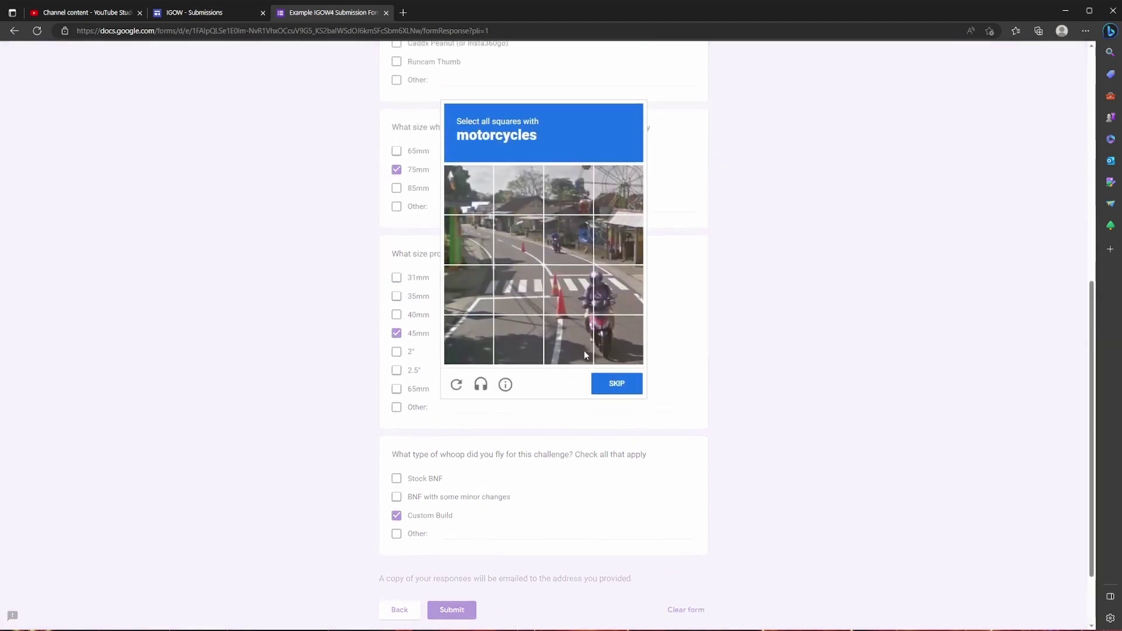
{"action": "left_click", "coordinate": [611, 337]}
{"action": "left_click", "coordinate": [576, 327]}
{"action": "left_click", "coordinate": [570, 289]}
{"action": "left_click", "coordinate": [617, 291]}
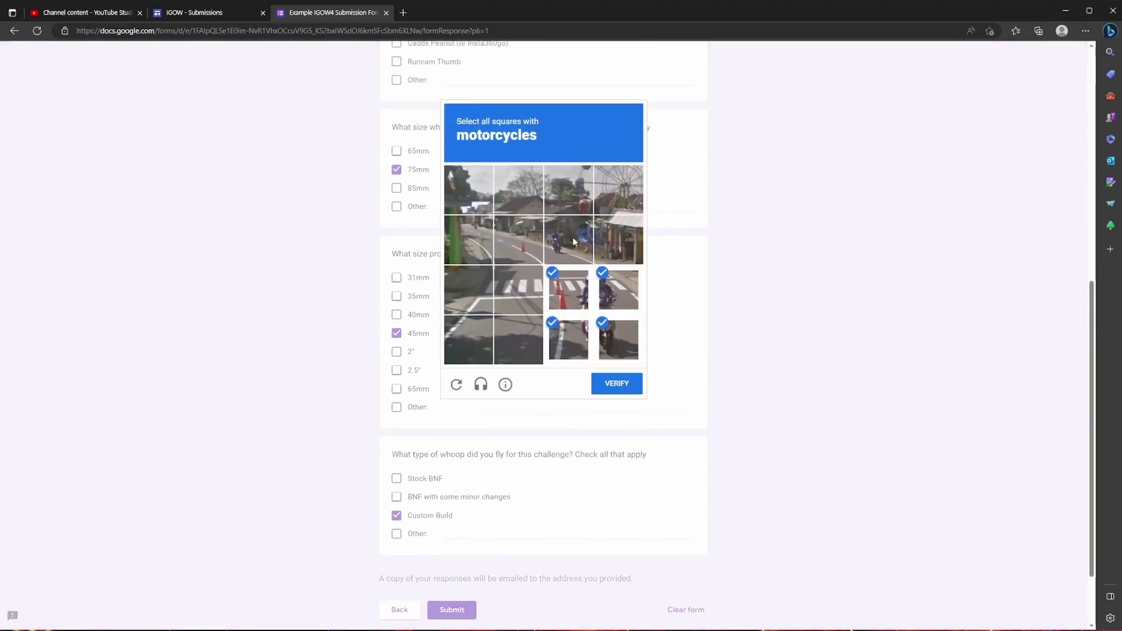
{"action": "left_click", "coordinate": [575, 242]}
{"action": "left_click", "coordinate": [618, 381]}
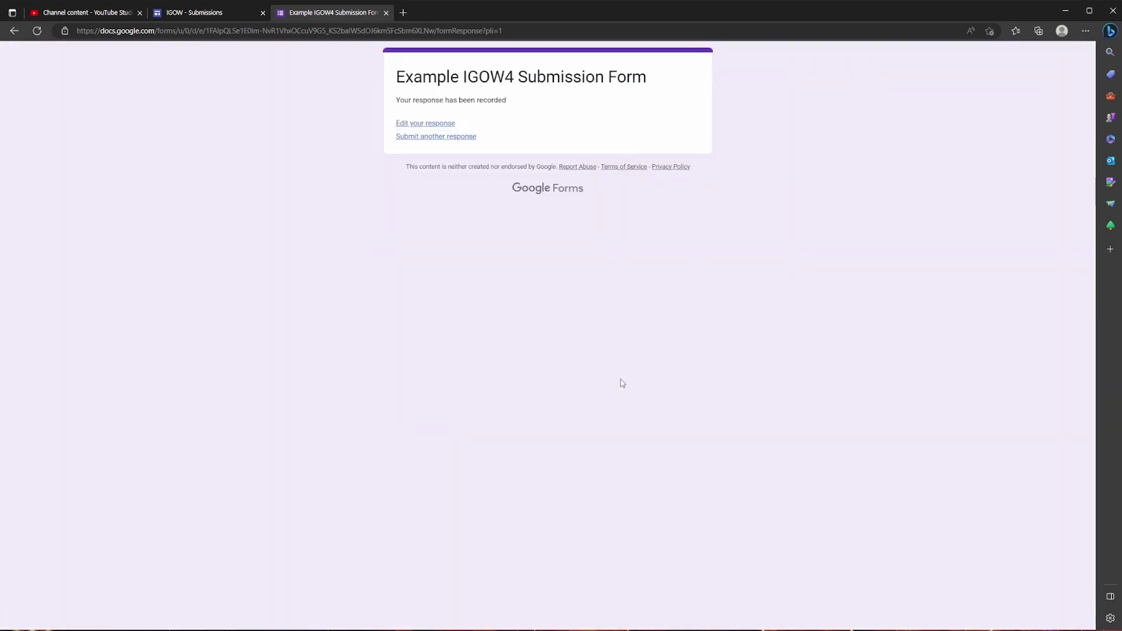